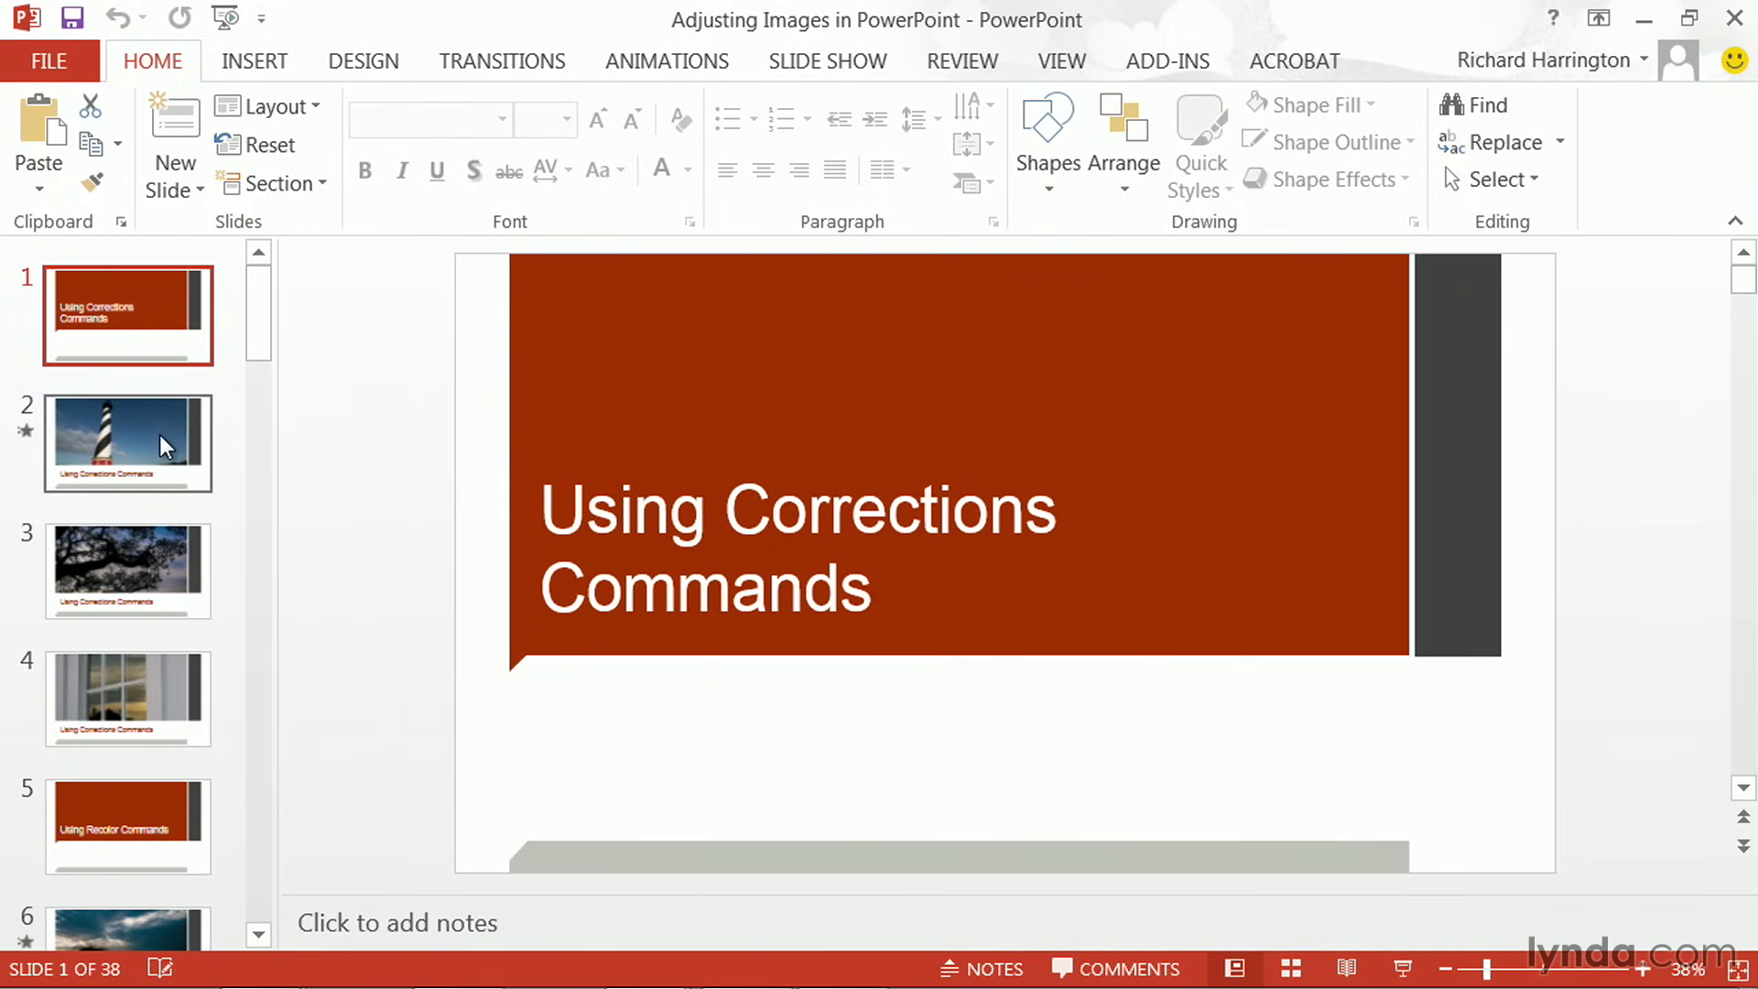
Select the lighthouse photo on slide 2 and apply the Sharpen: 50% Corrections preset
left_click(160, 434)
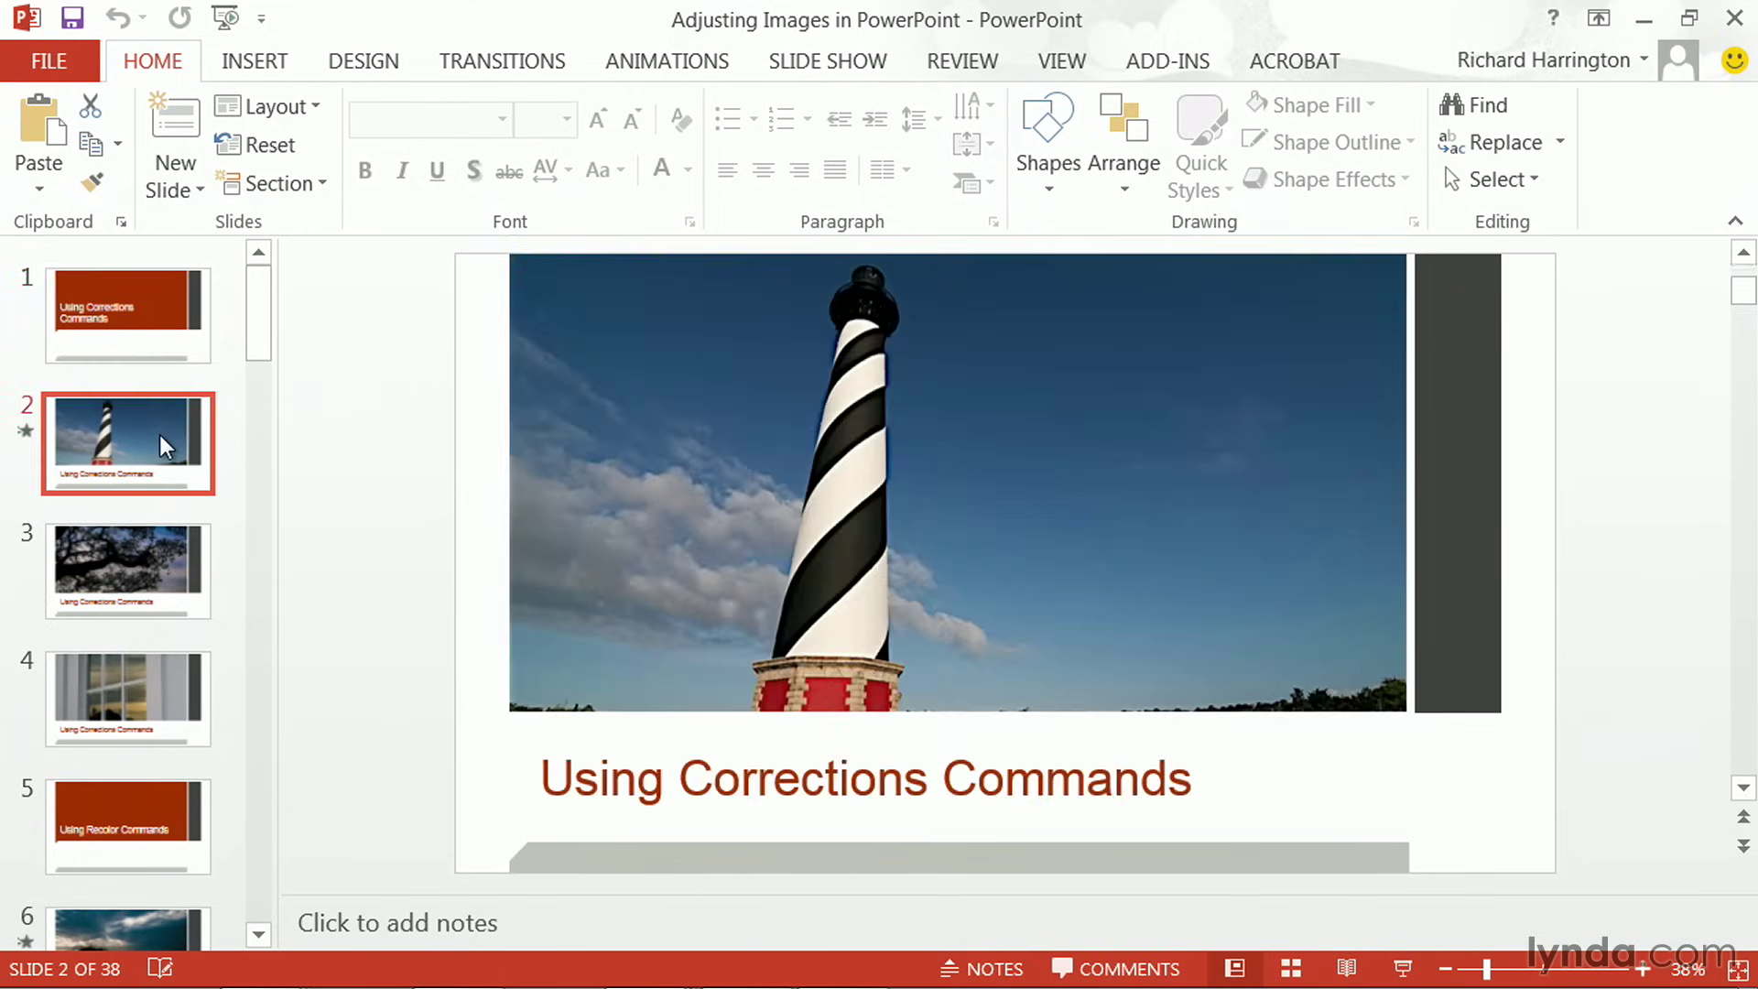
left_click(638, 424)
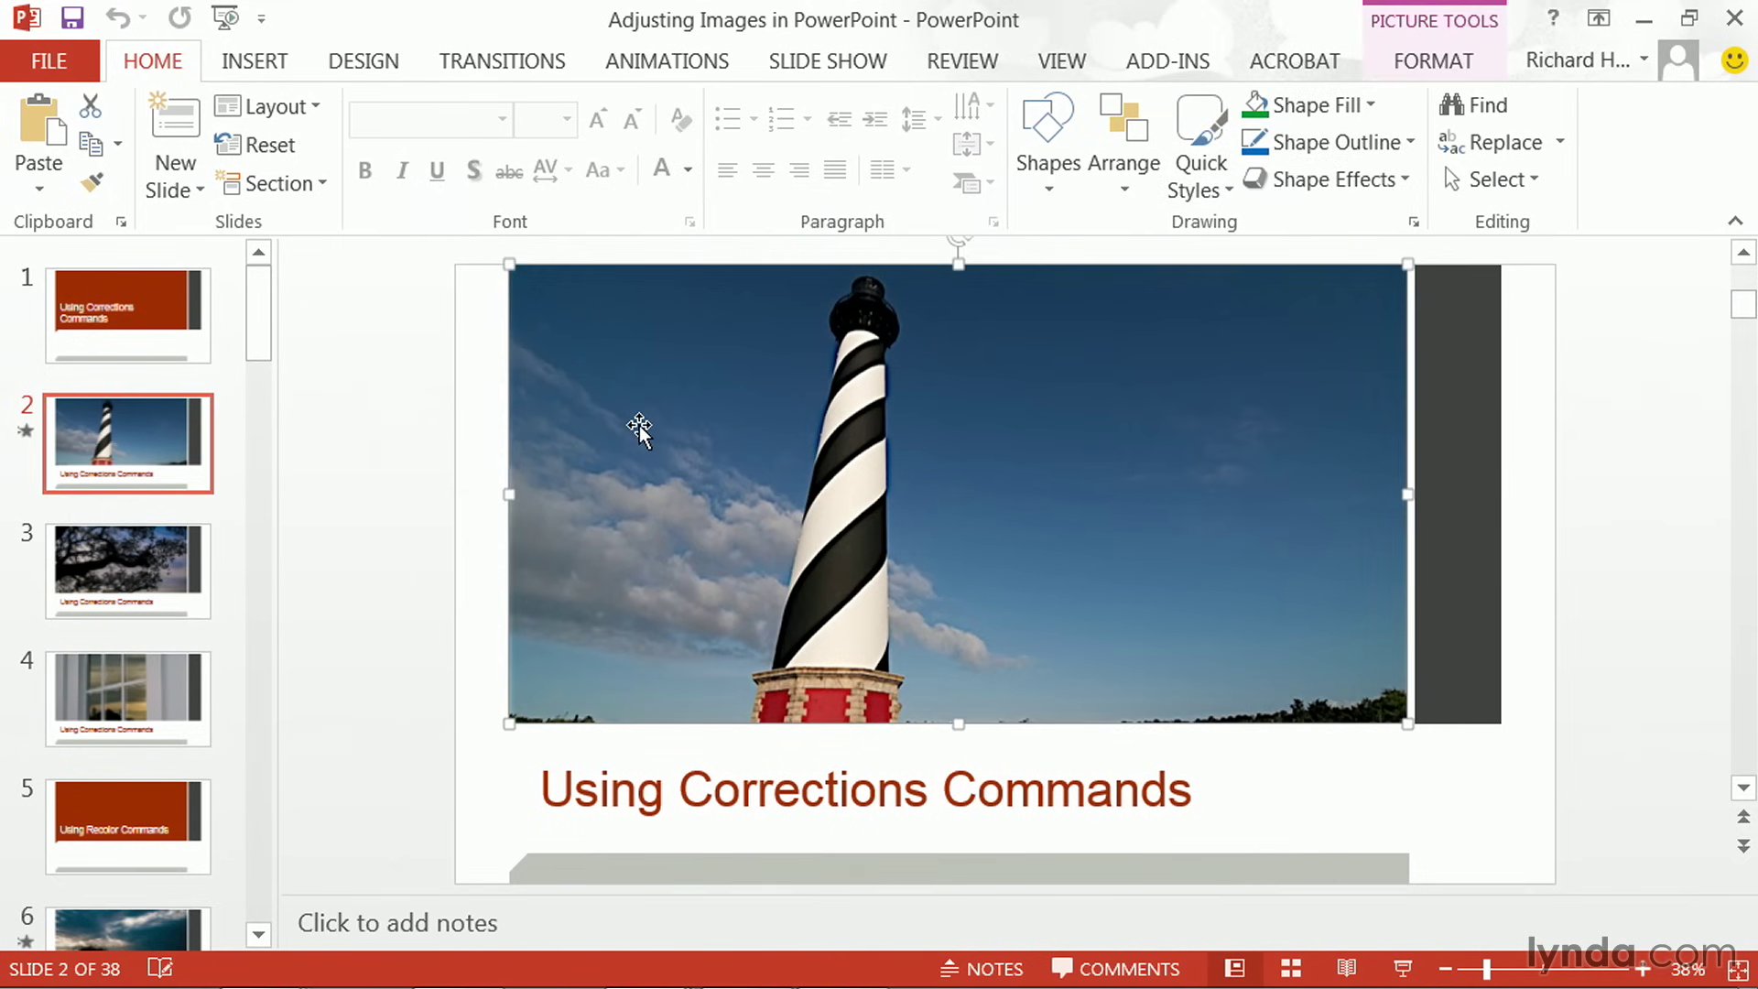
left_click(1419, 76)
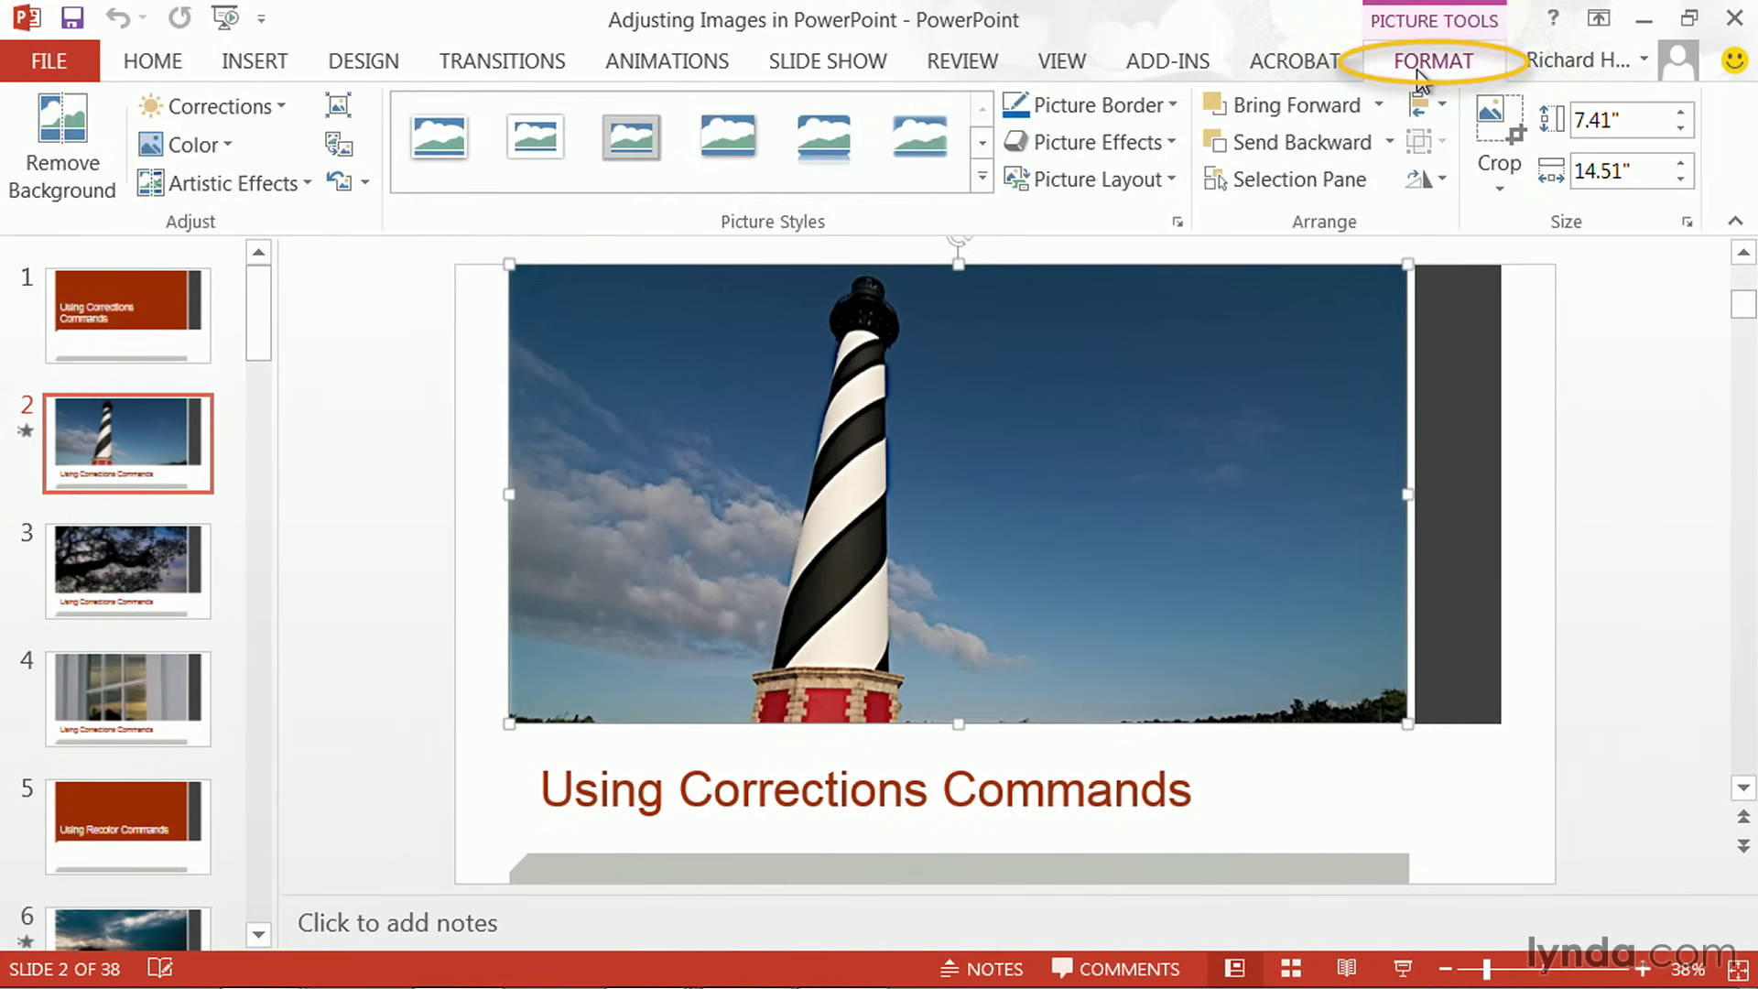
left_click(242, 105)
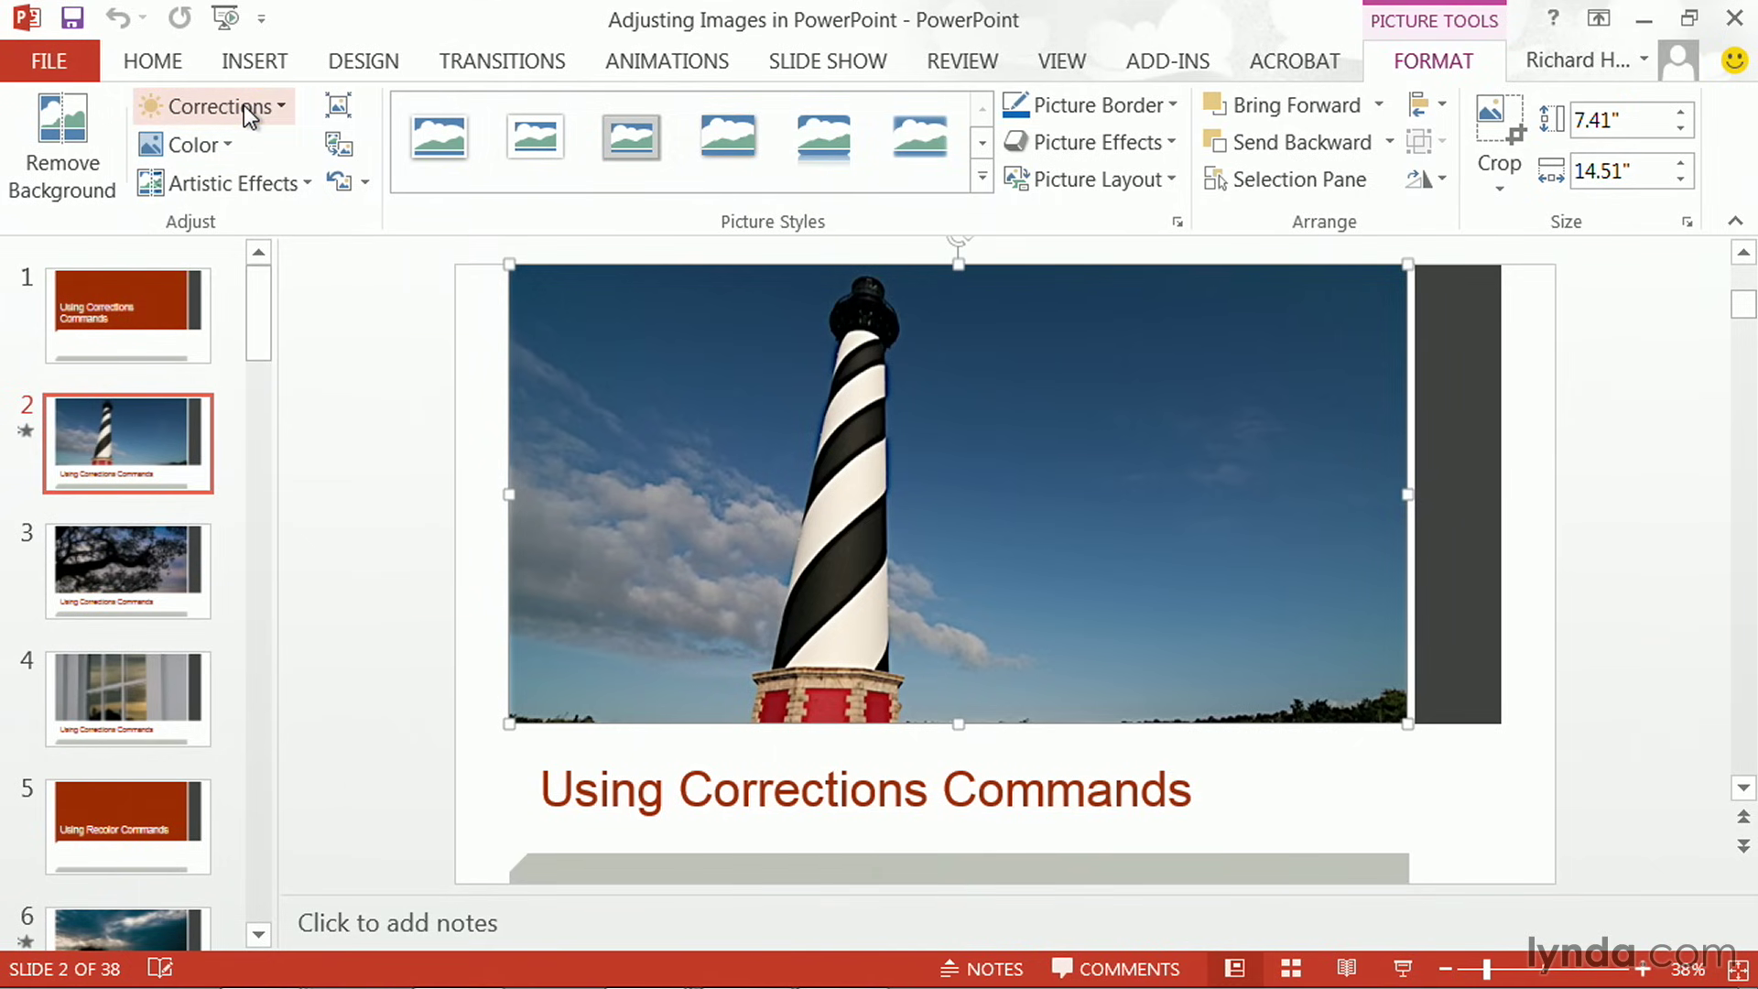
left_click(244, 106)
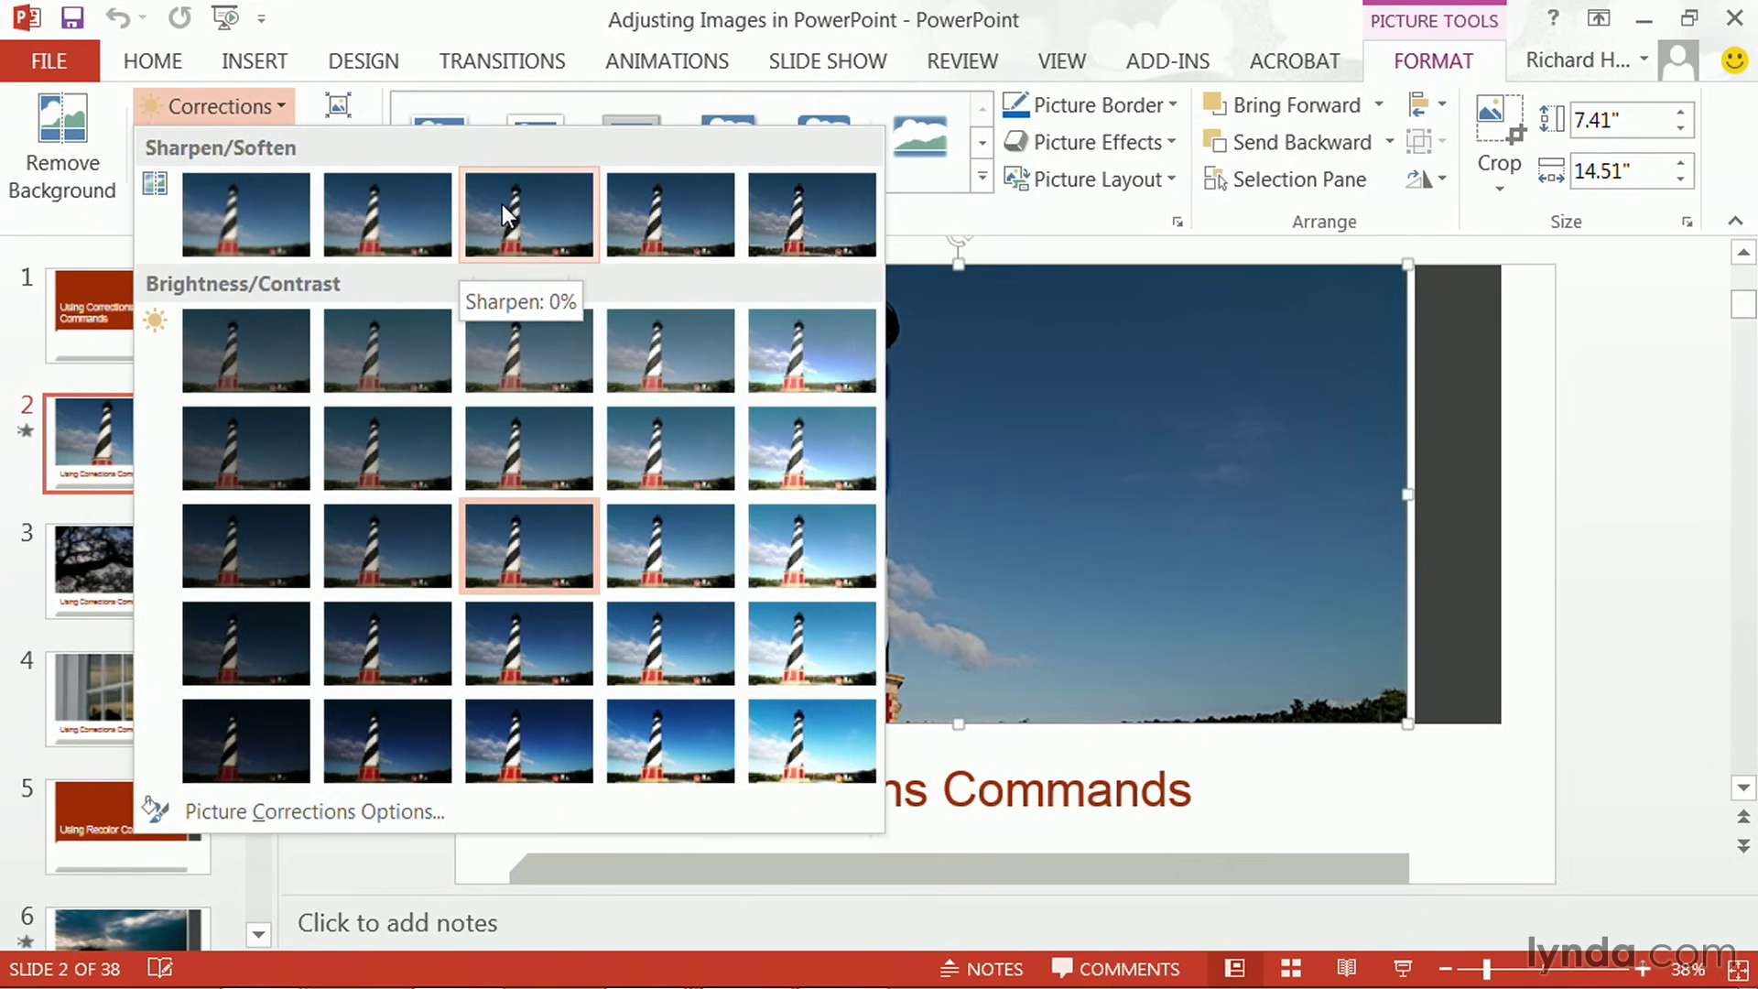
left_click(798, 233)
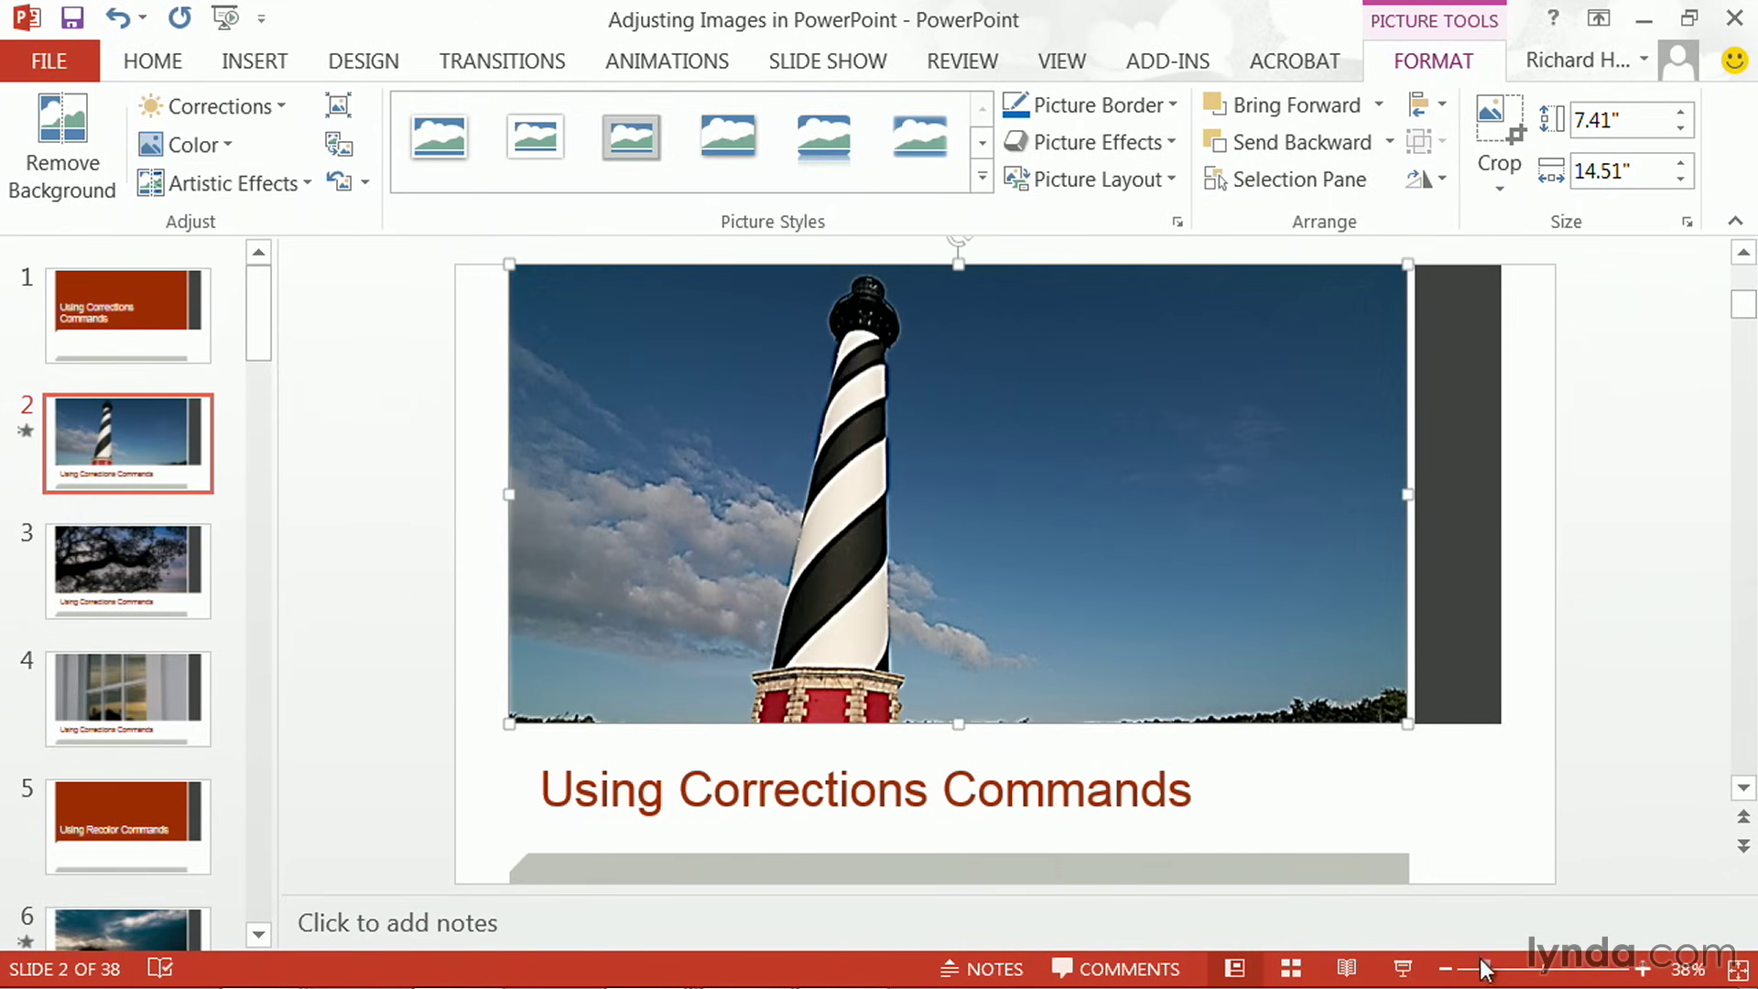
Zoom in, compare against the unsharpened original, and switch the lighthouse photo to Sharpen: 25%
left_click_drag(1488, 969, 1551, 971)
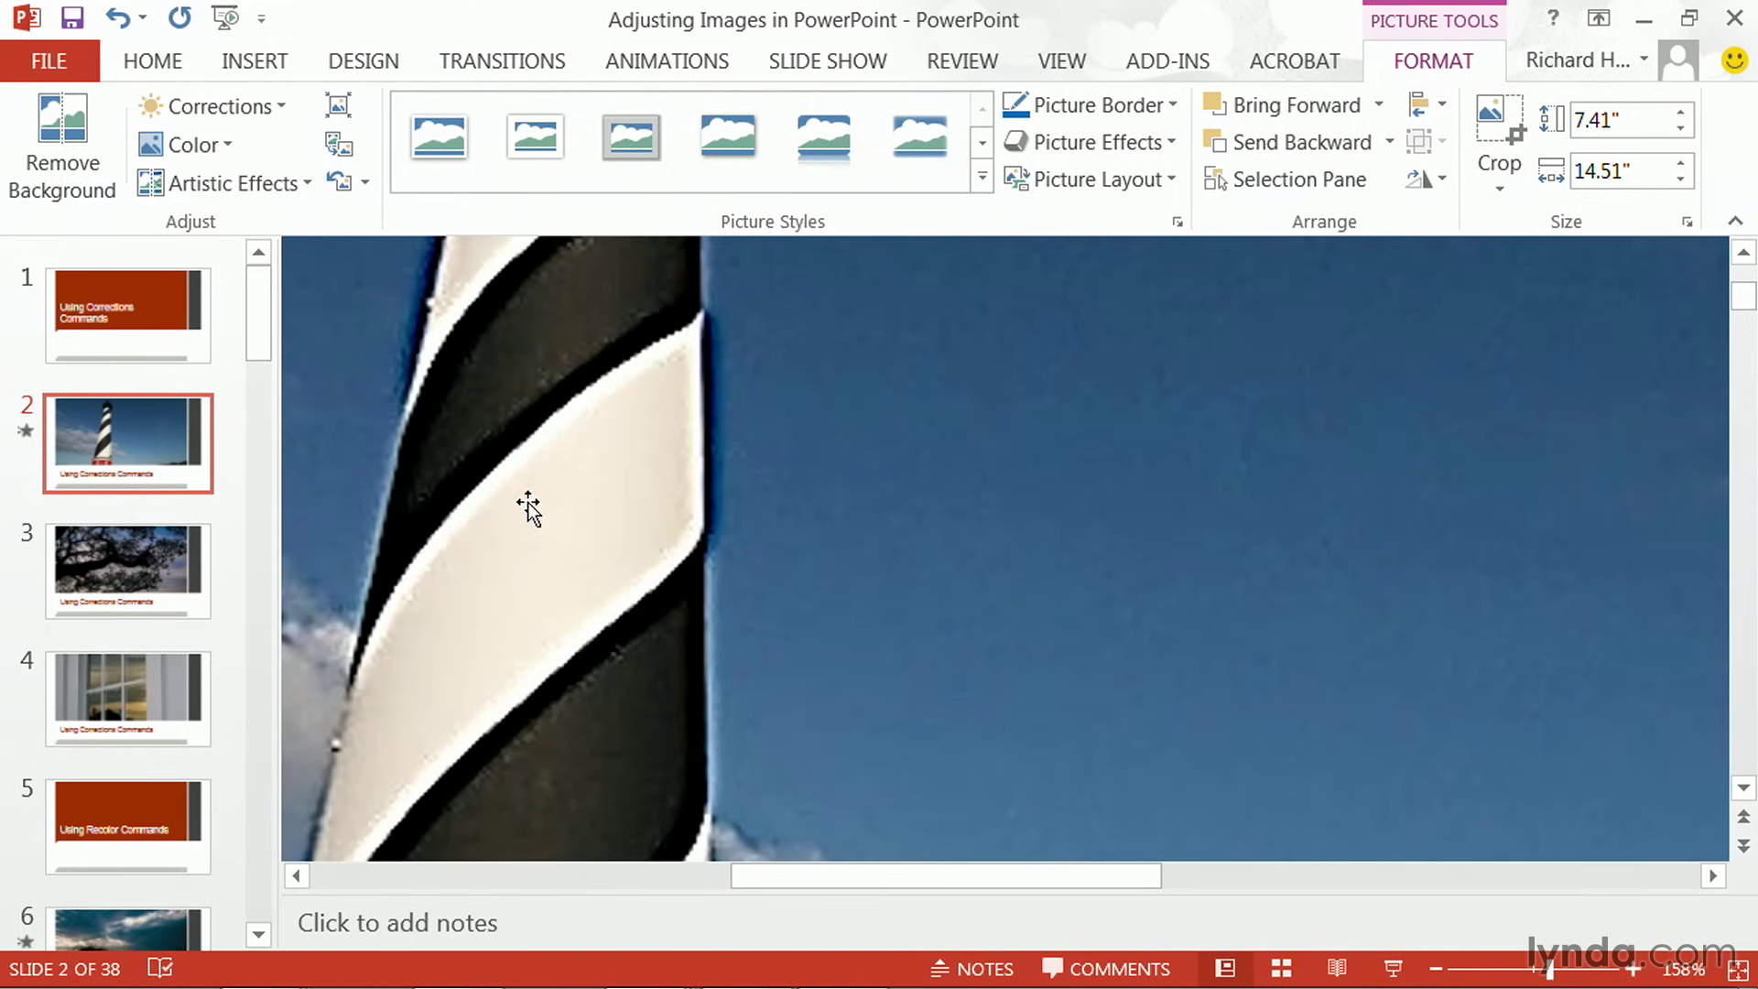
left_click(276, 107)
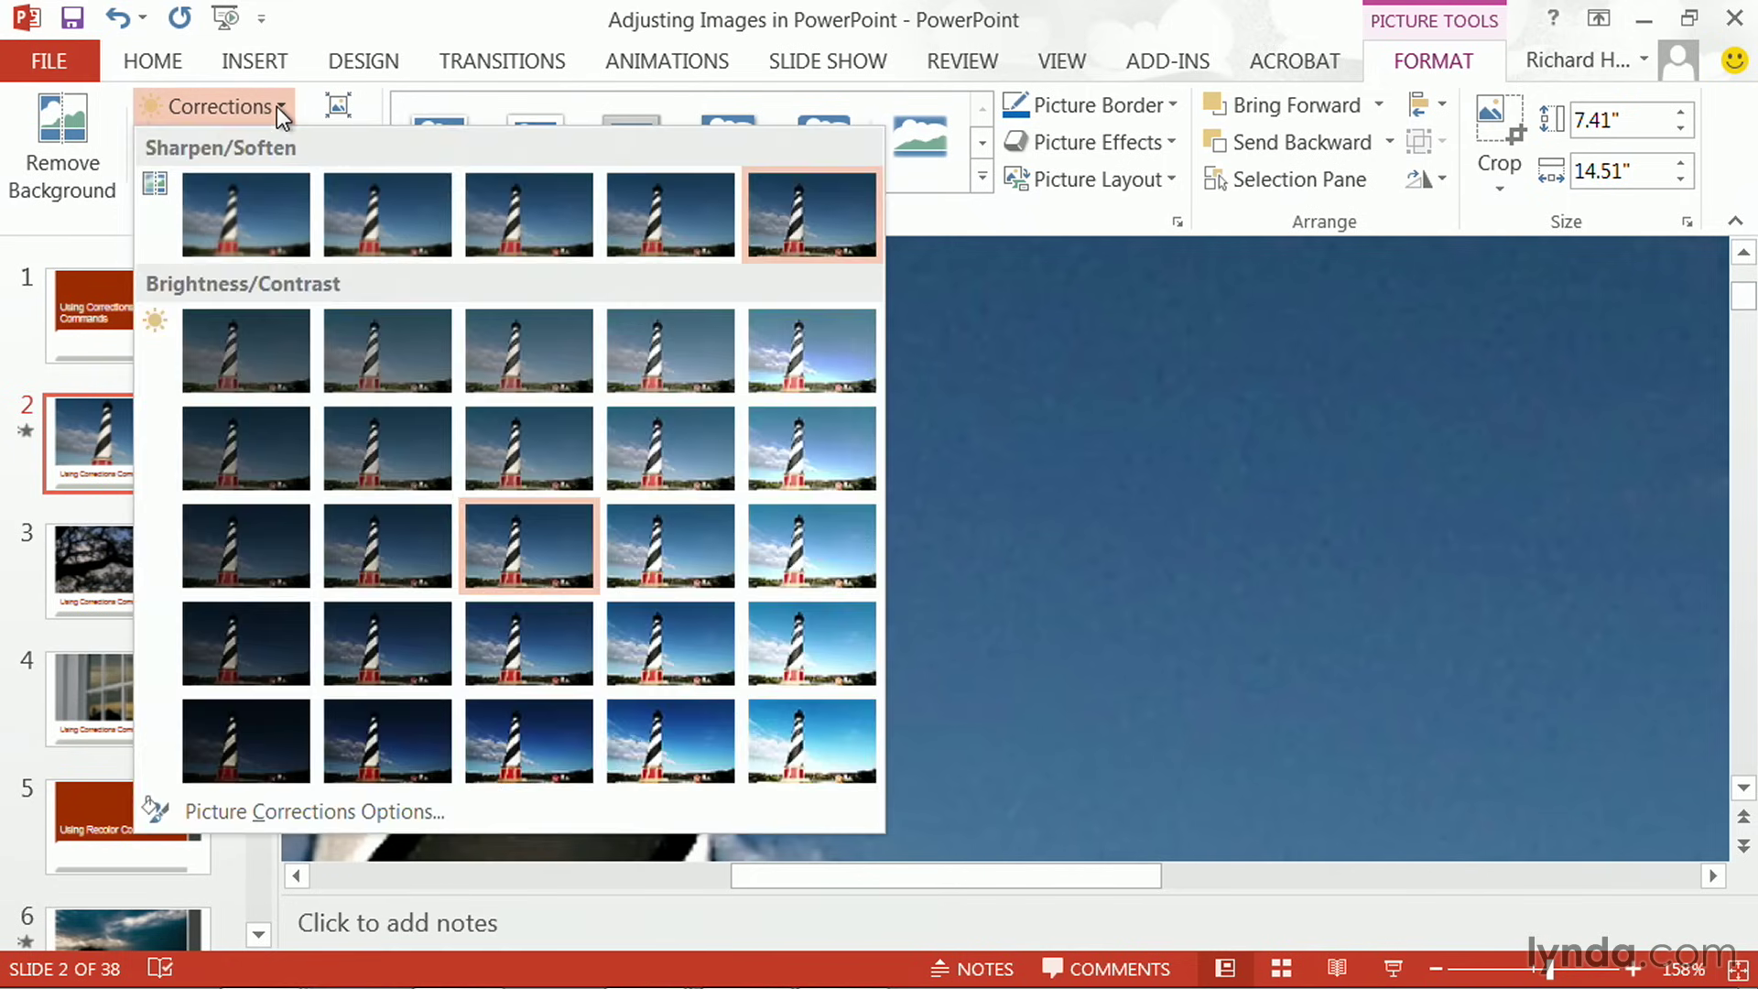
left_click(537, 230)
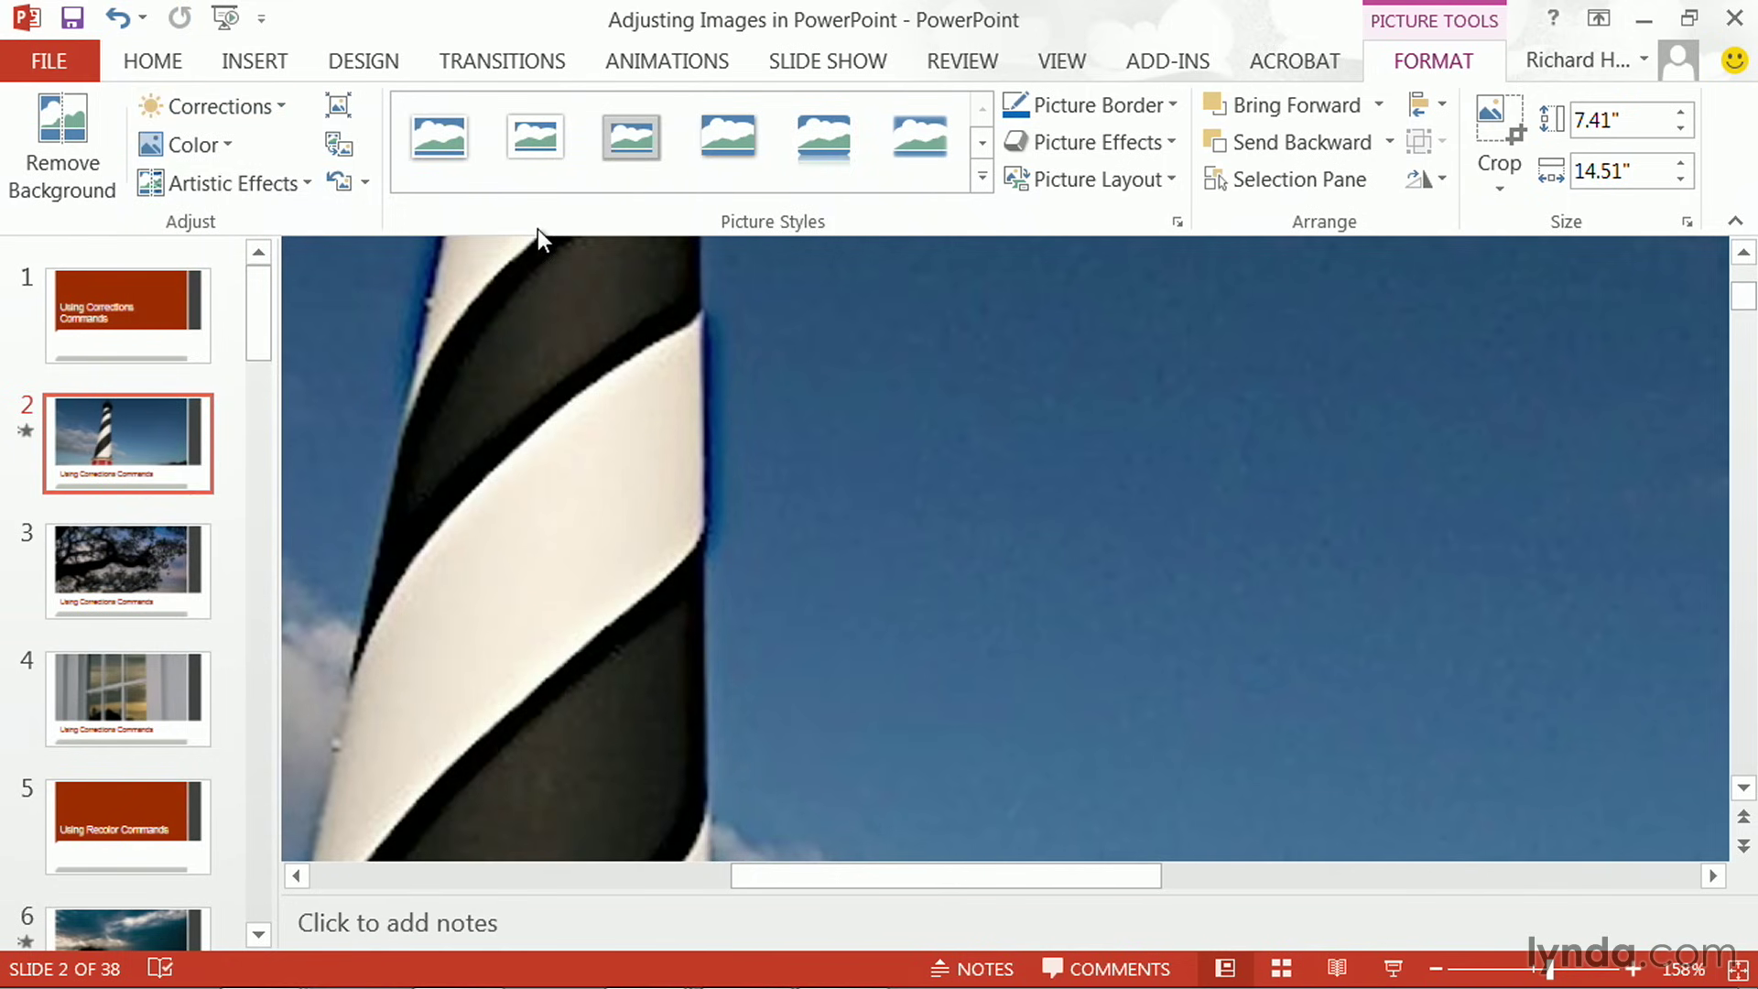
left_click(234, 108)
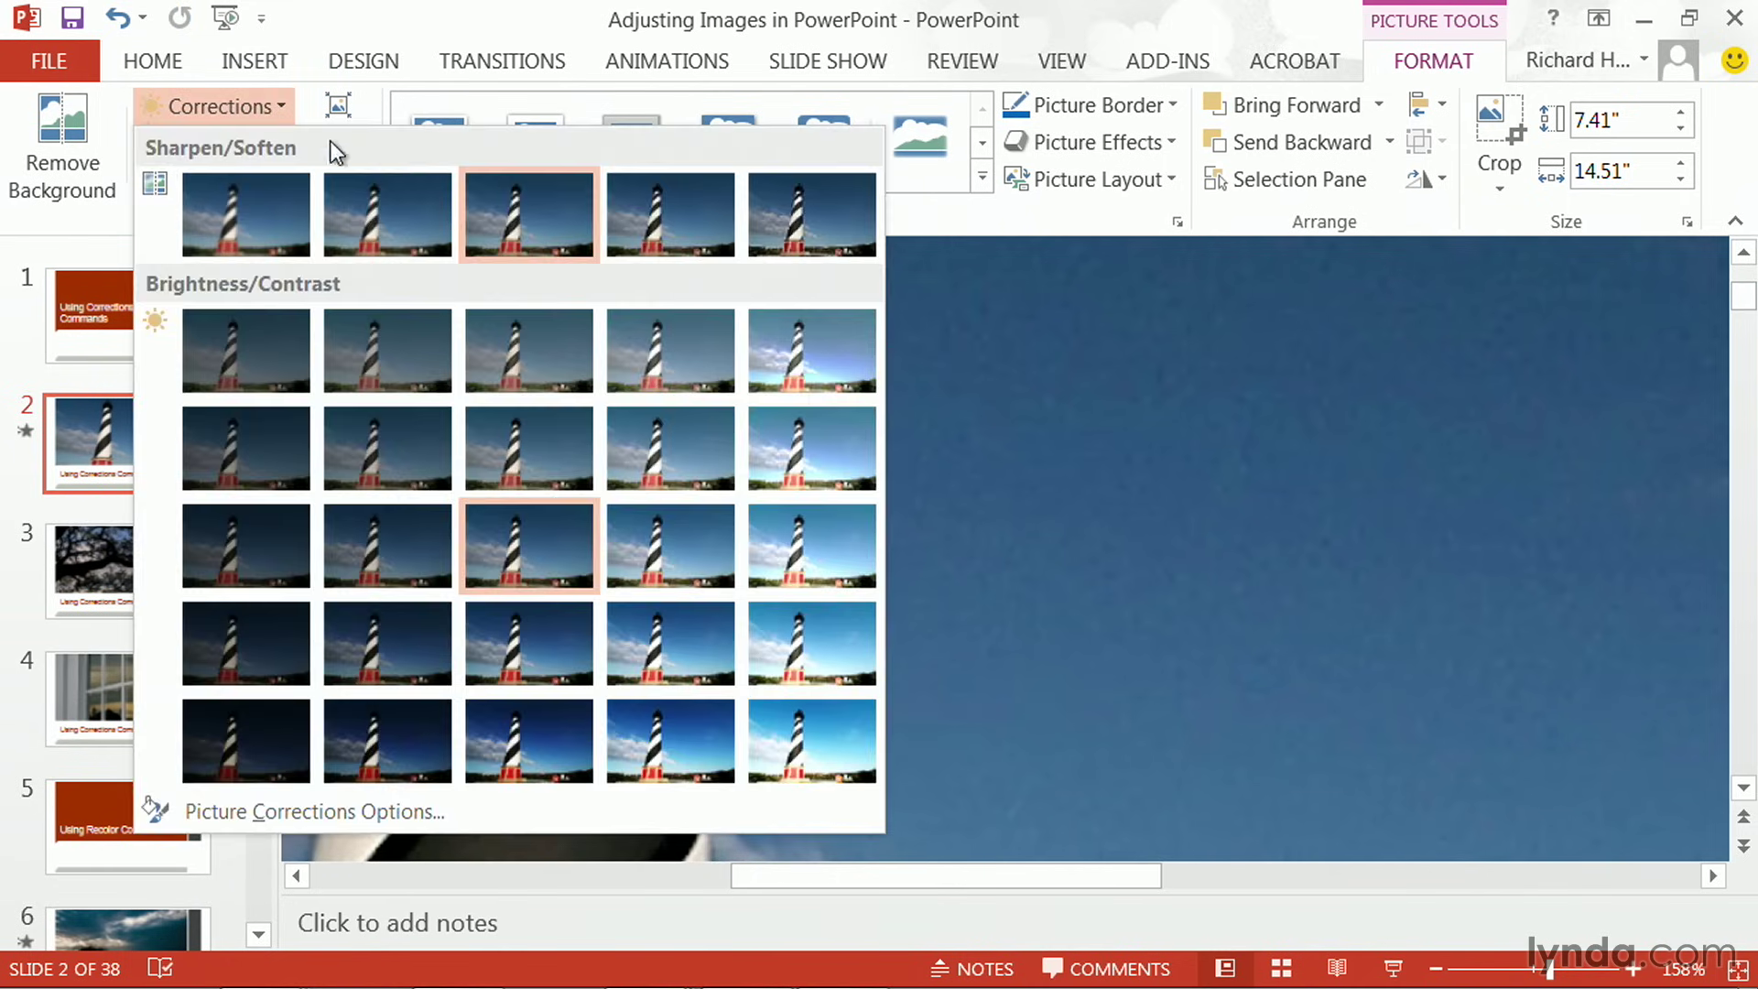
left_click(609, 212)
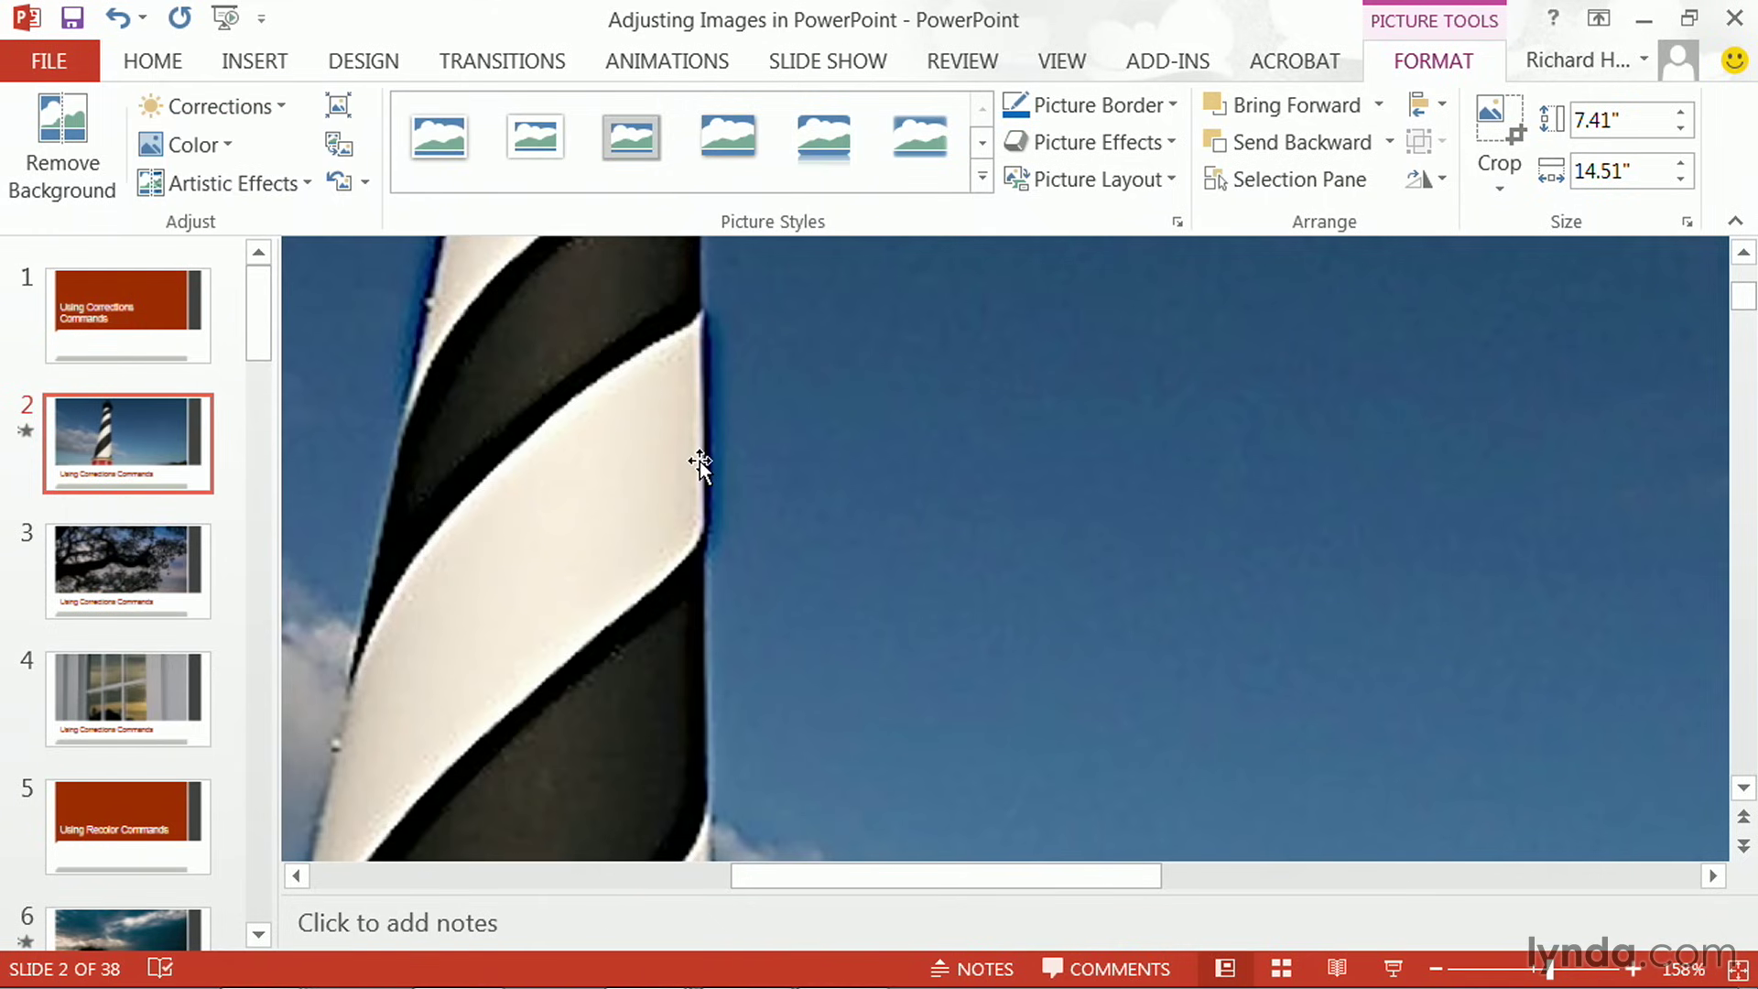
Keep Brightness/Contrast at Normal, zoom back out, and go to slide 3
left_click(248, 115)
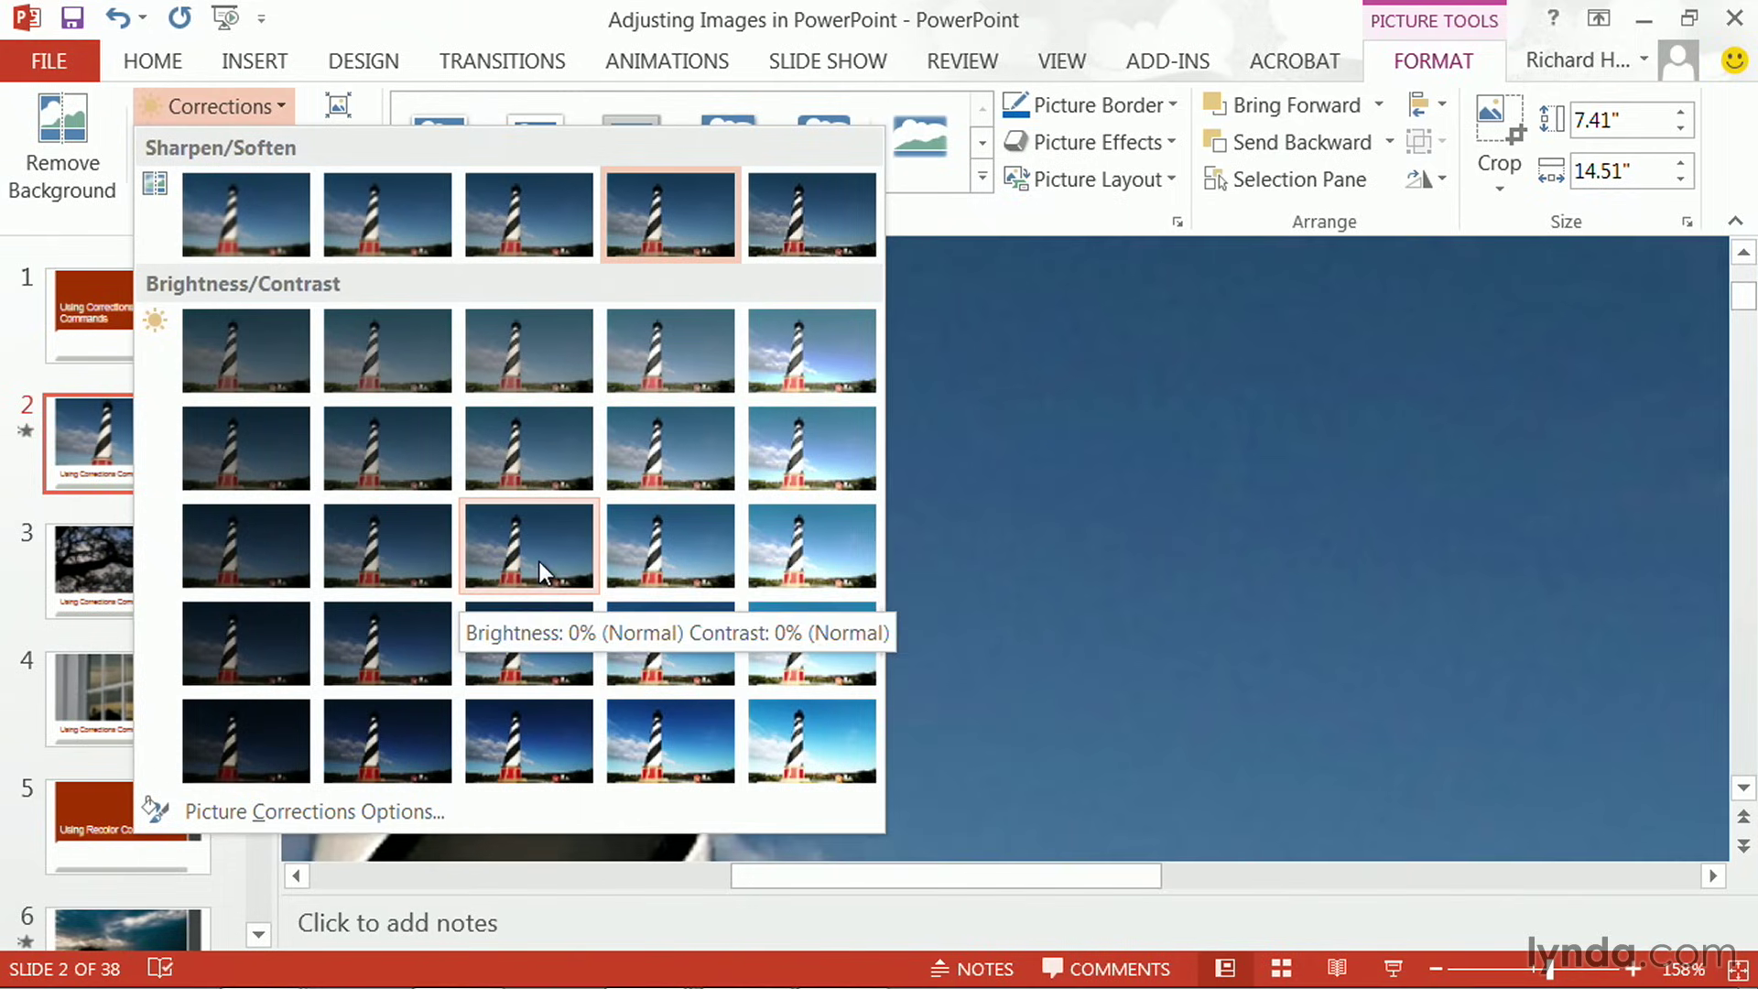
left_click(540, 565)
left_click(1439, 968)
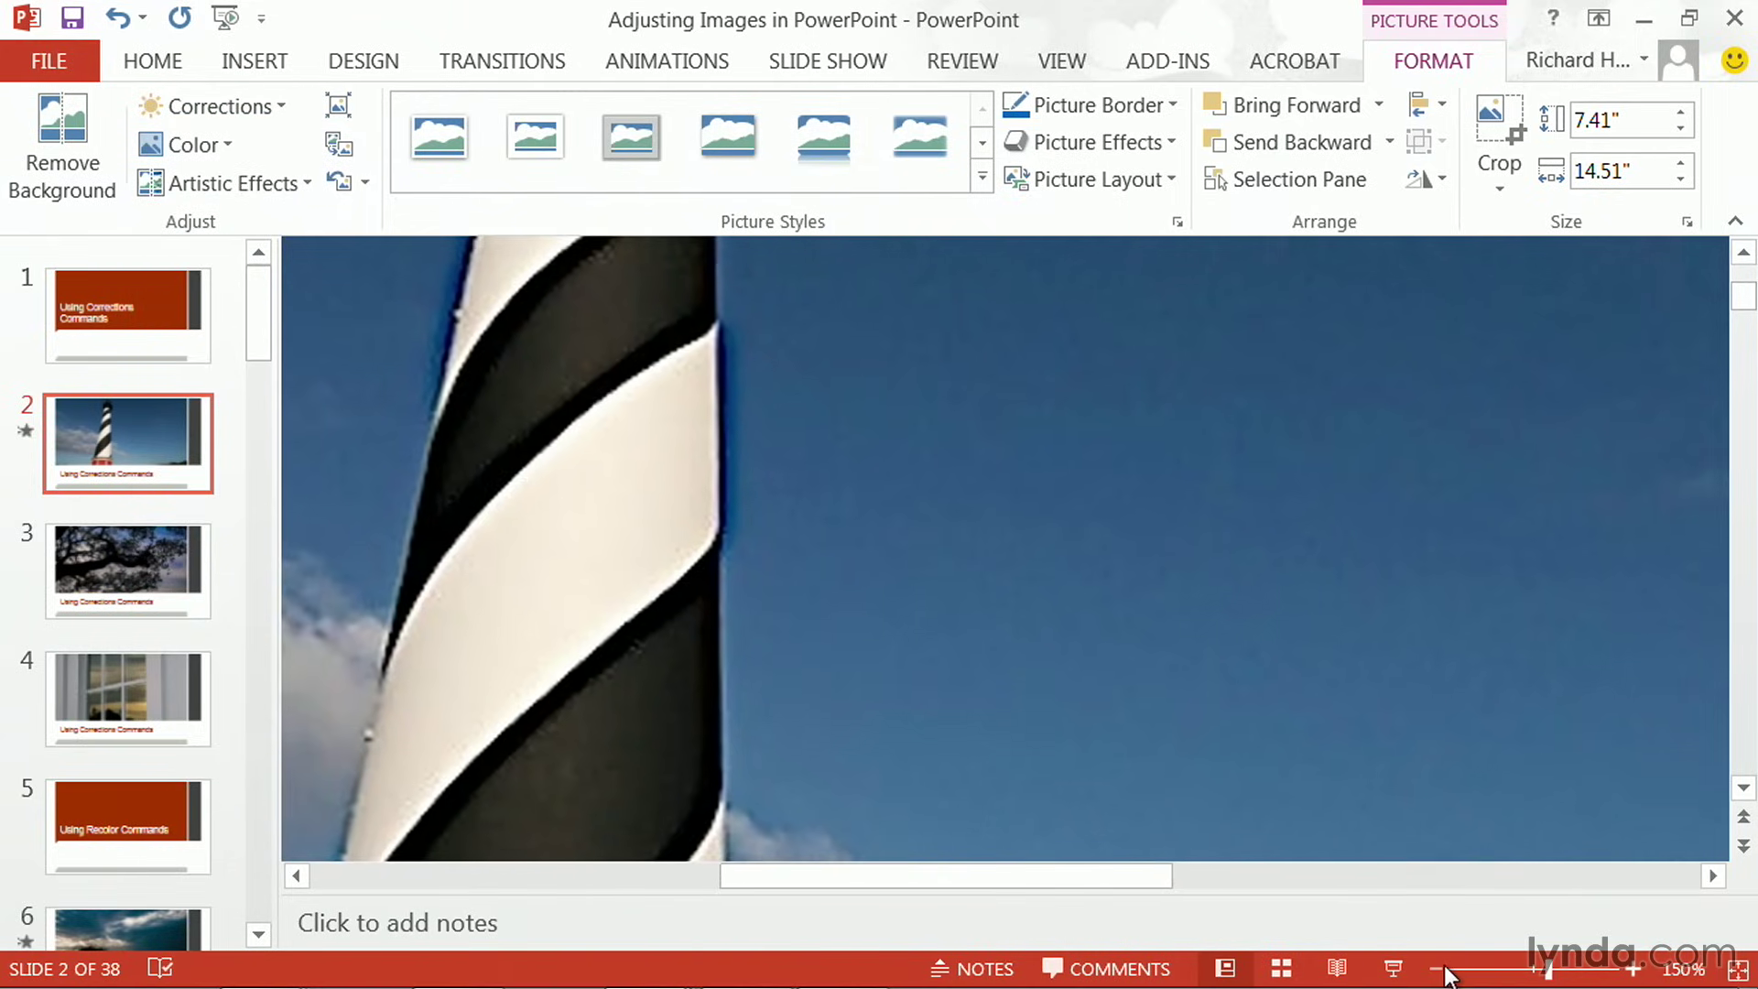
left_click(1438, 968)
left_click(1437, 969)
left_click(1438, 969)
left_click_drag(1536, 968, 1477, 969)
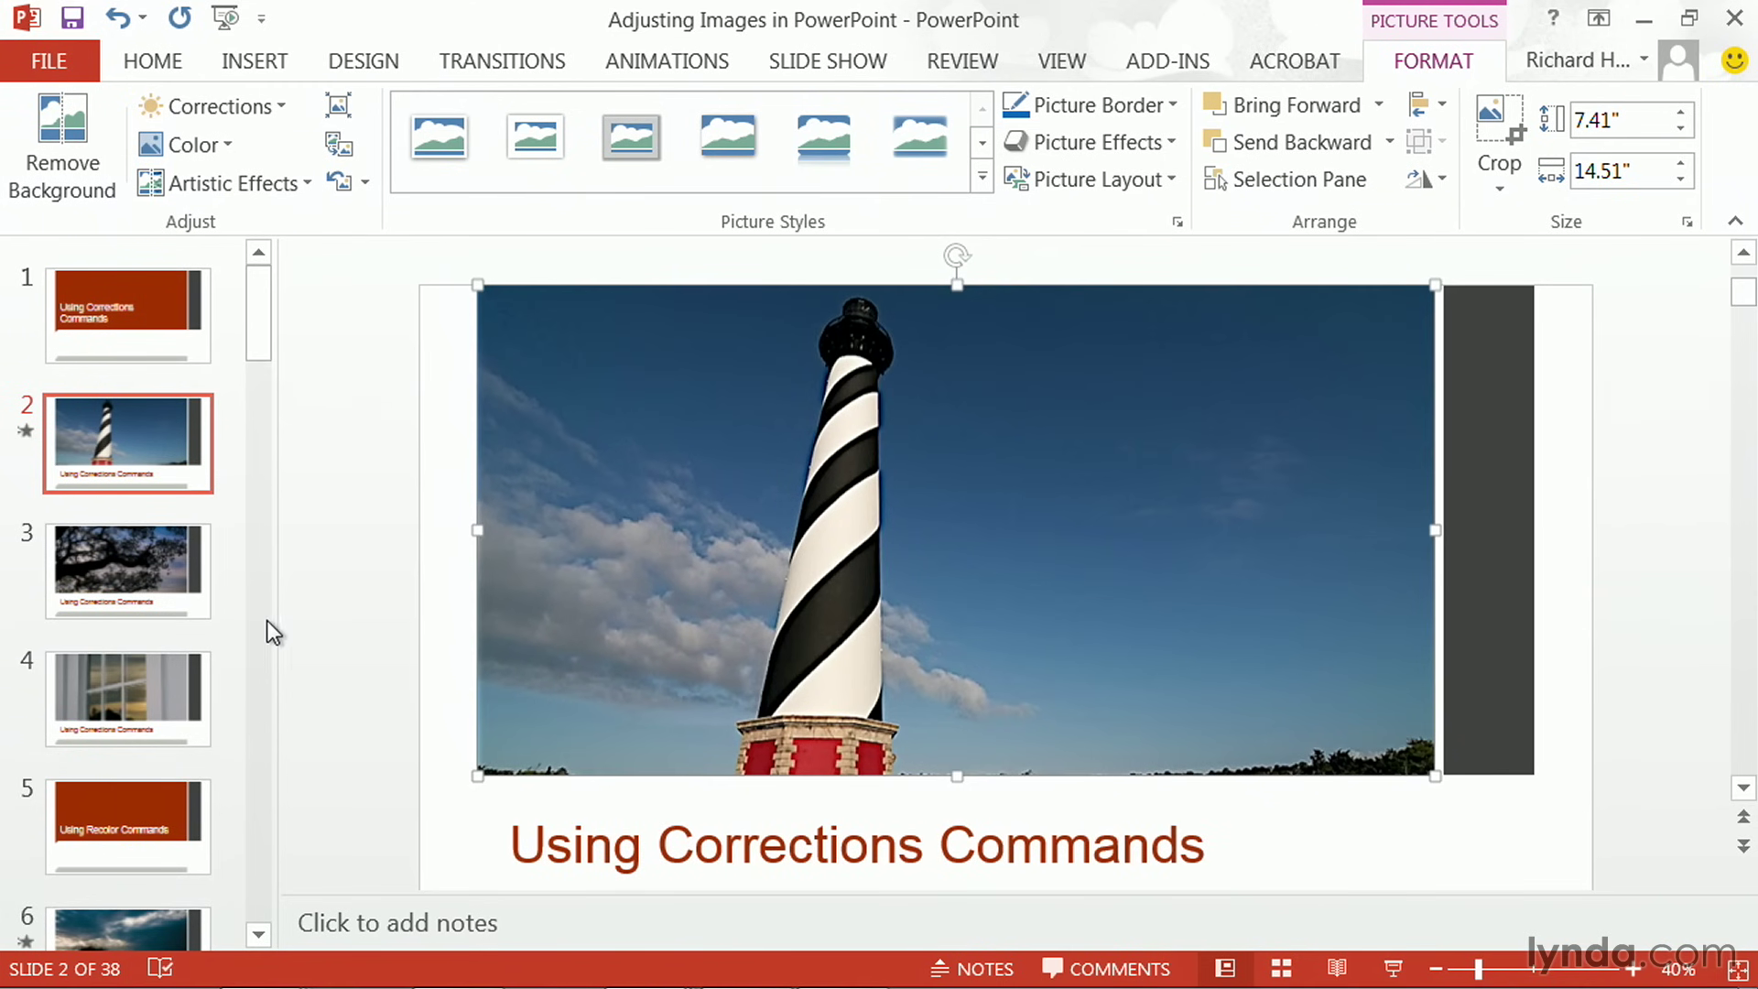
left_click(130, 595)
Apply Brightness: +20% Contrast: +20% to the tree photo on slide 3, then move to slide 4
left_click(710, 506)
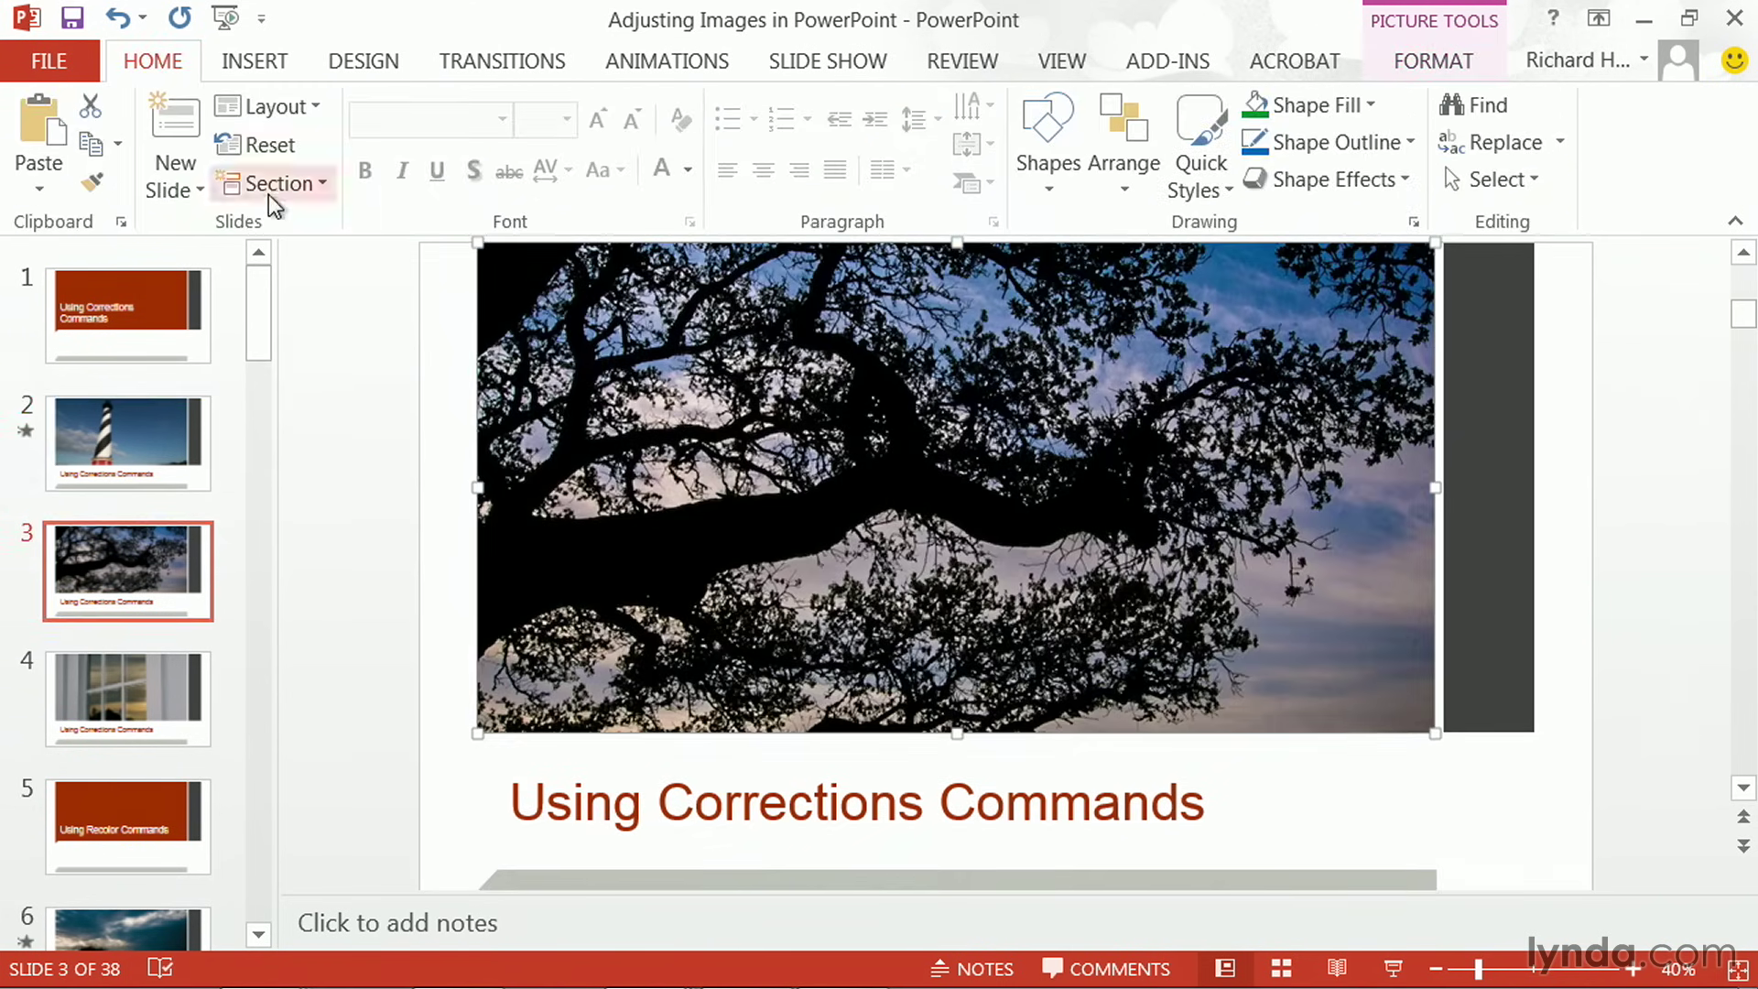
left_click(1386, 60)
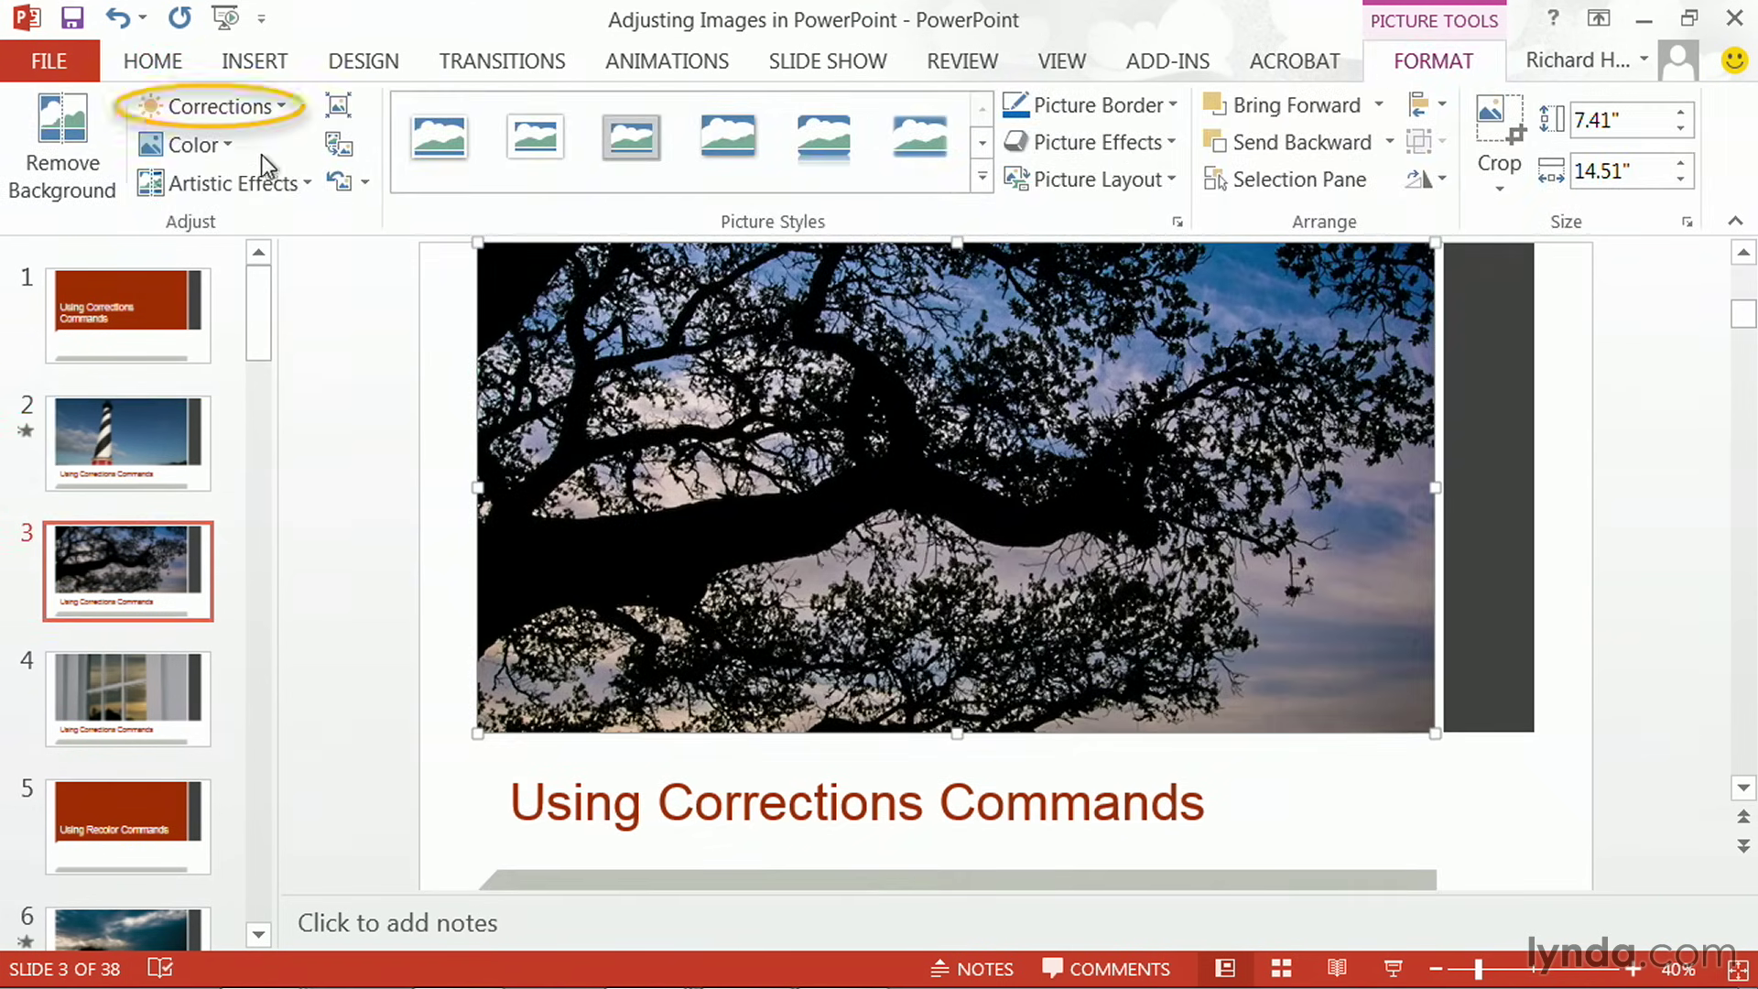
left_click(253, 109)
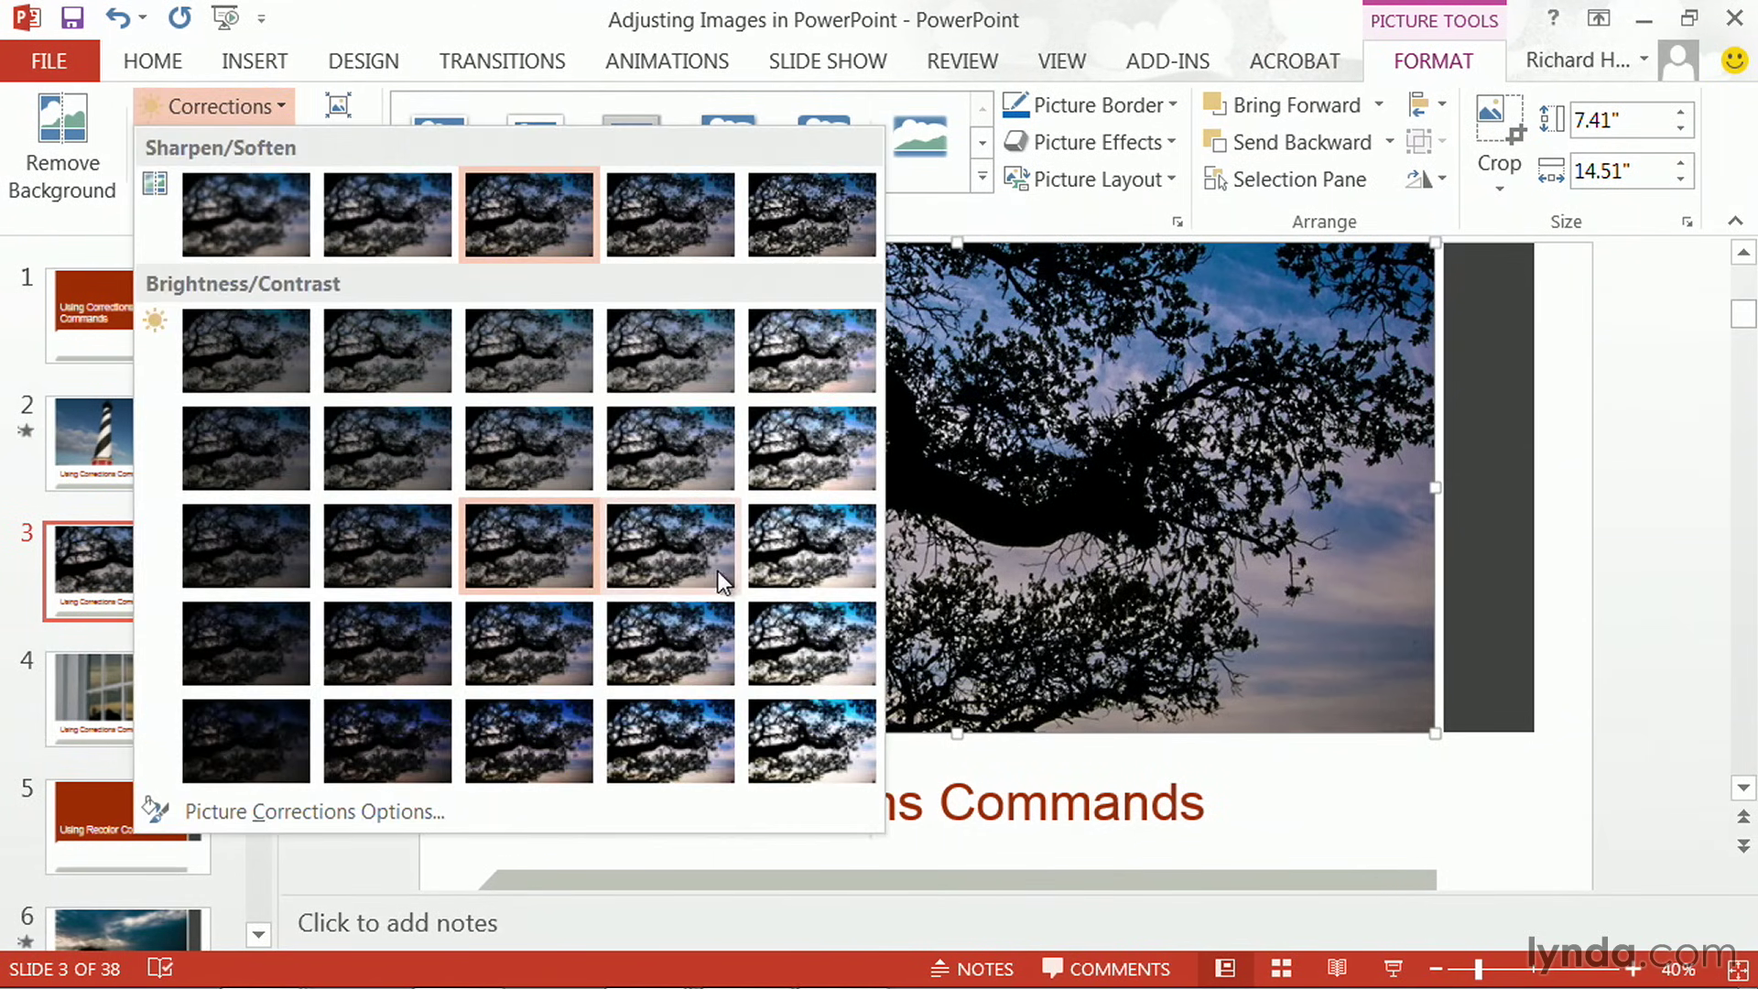
left_click(700, 559)
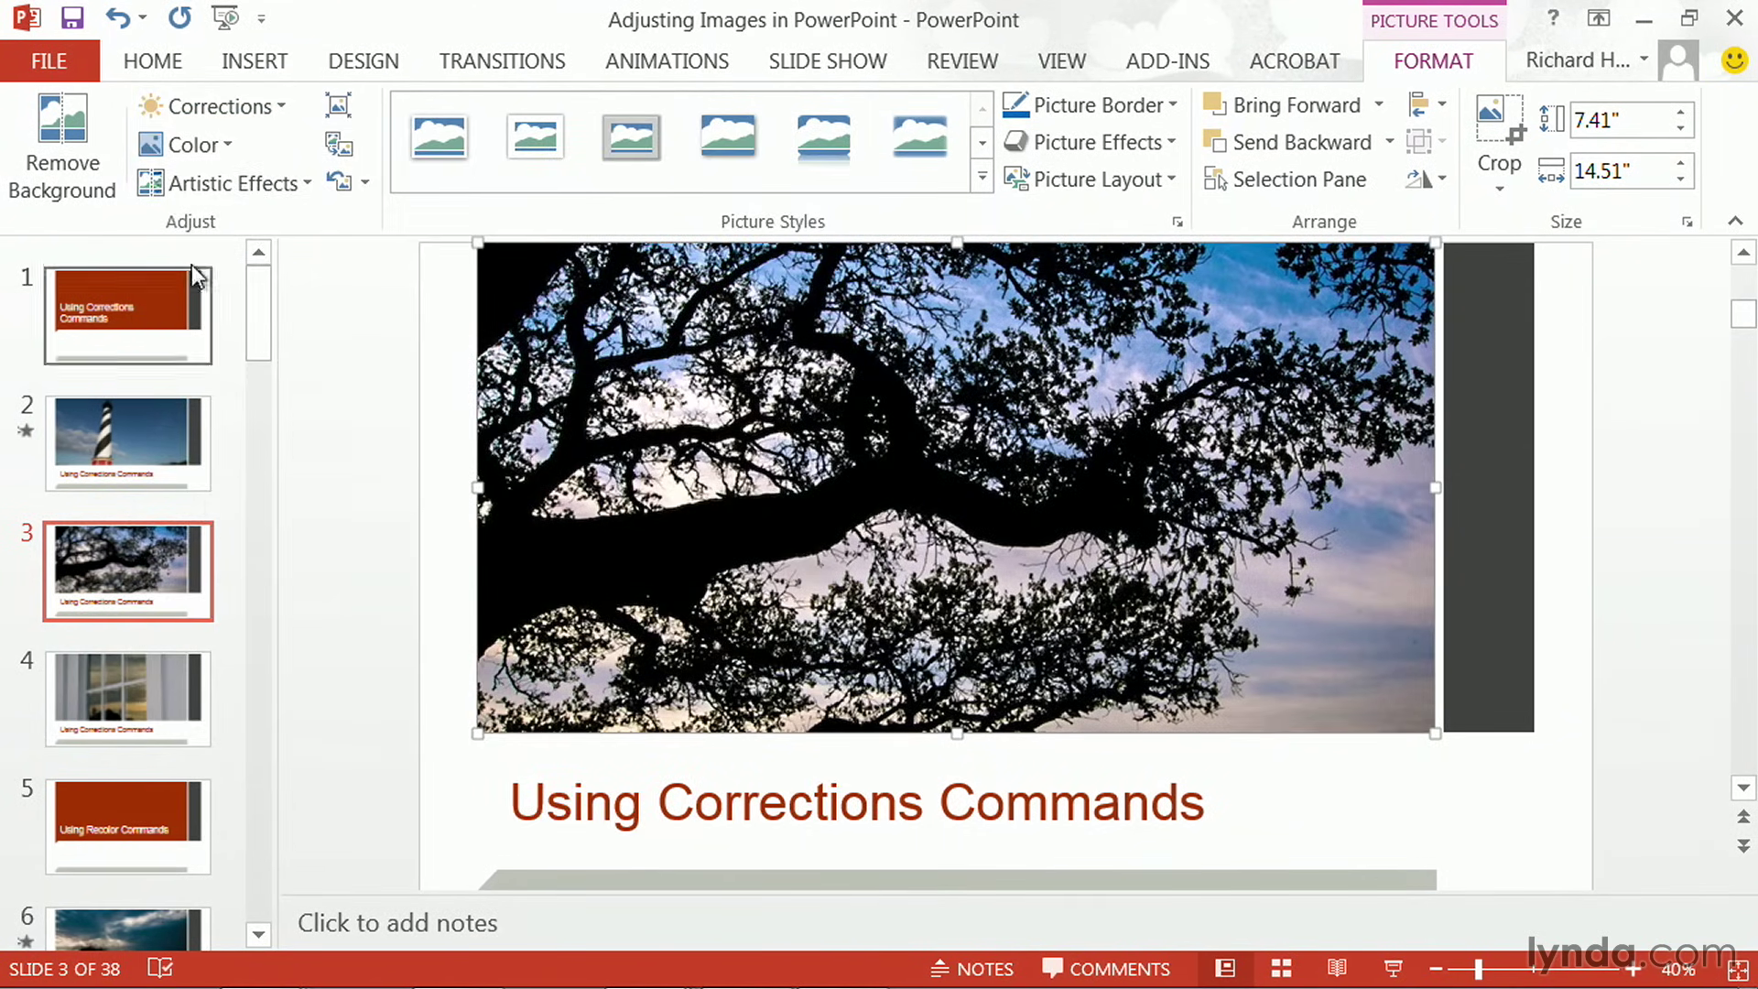
left_click(220, 102)
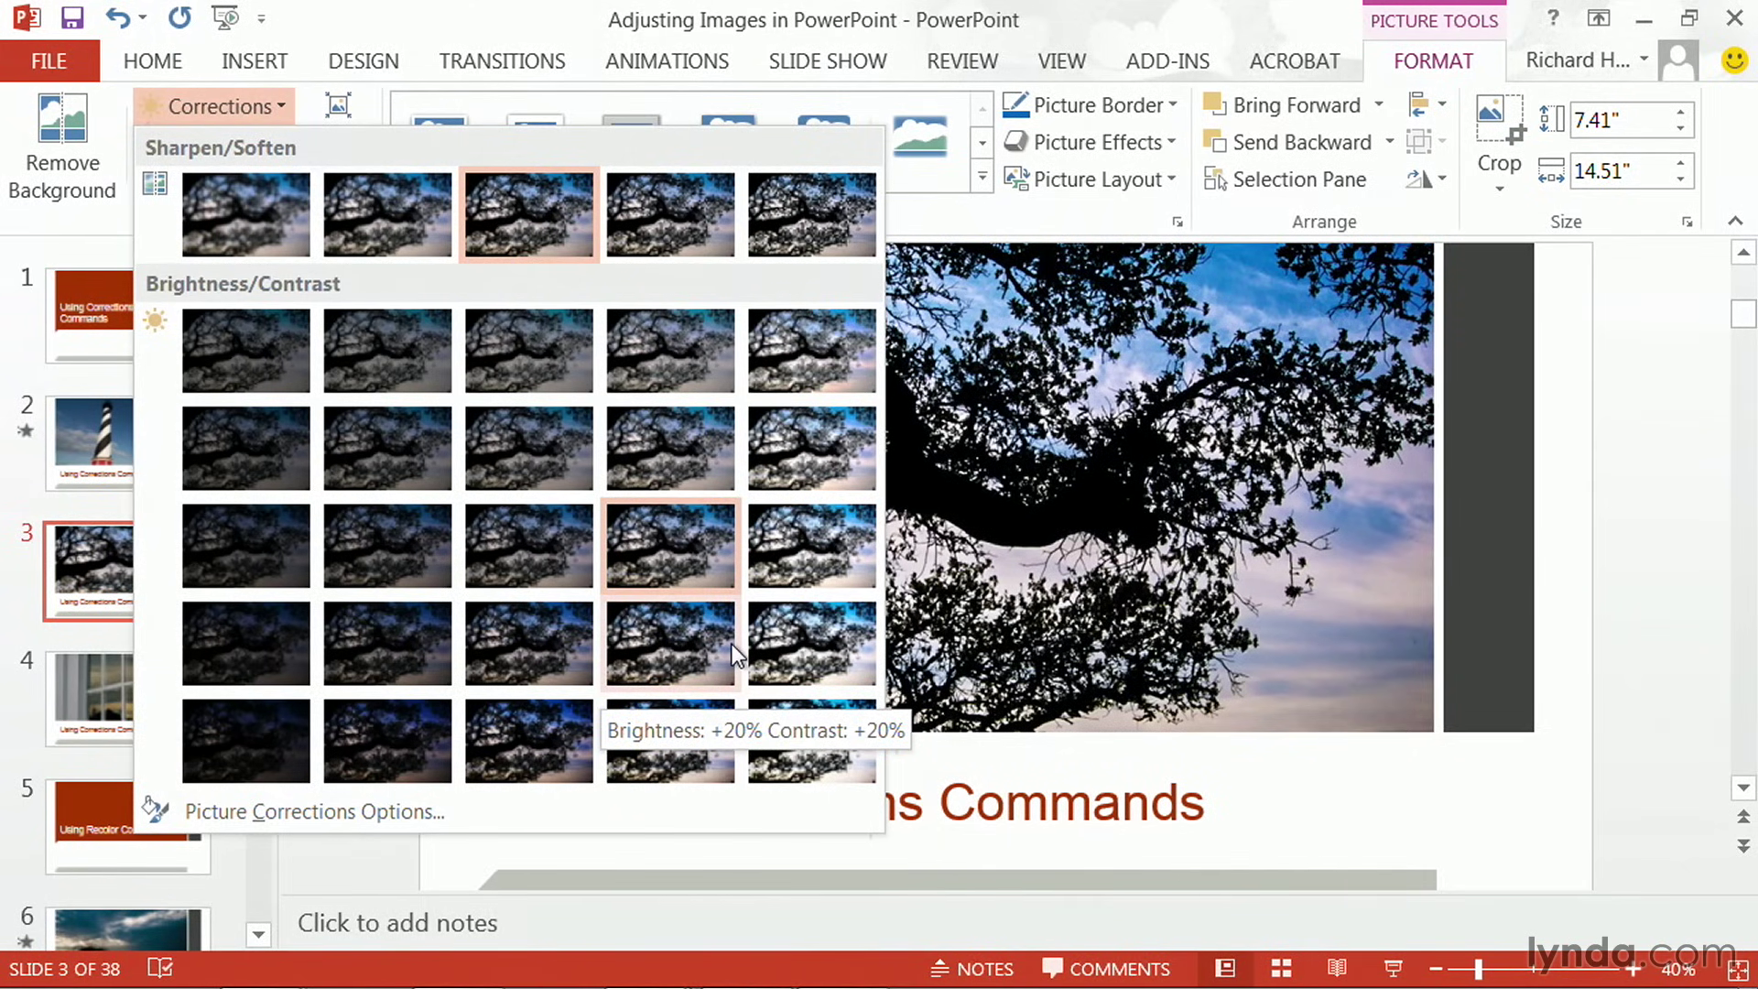
left_click(732, 644)
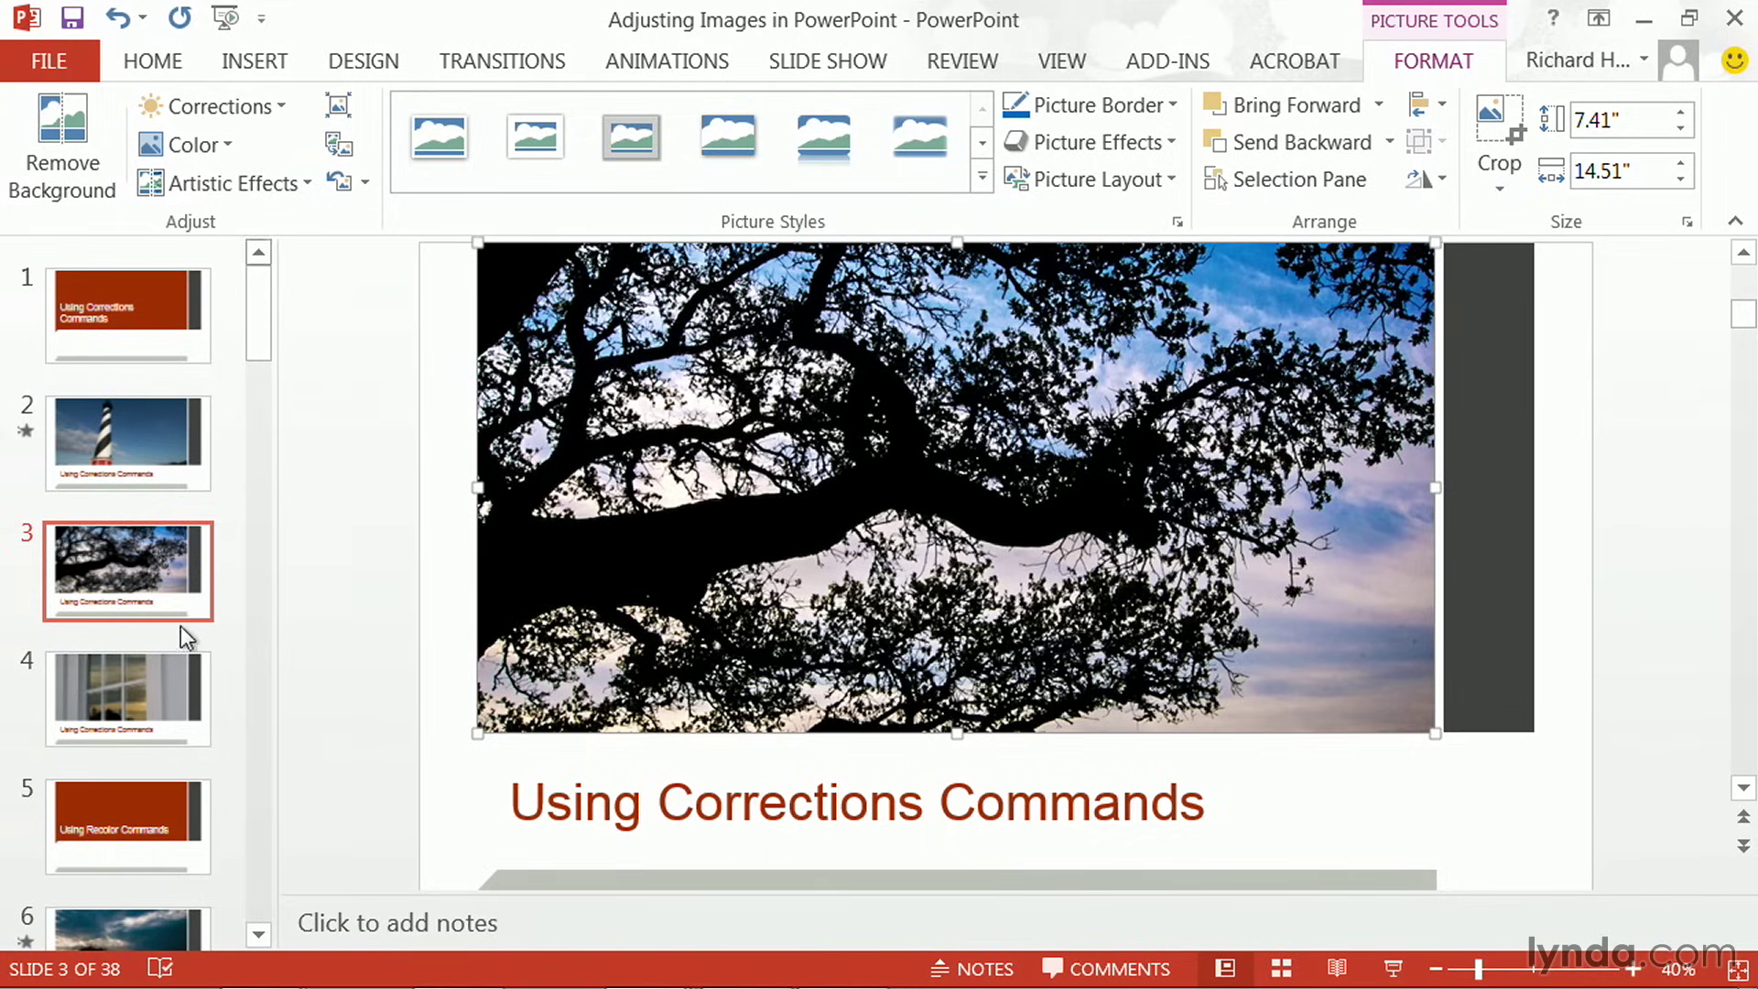
left_click(175, 673)
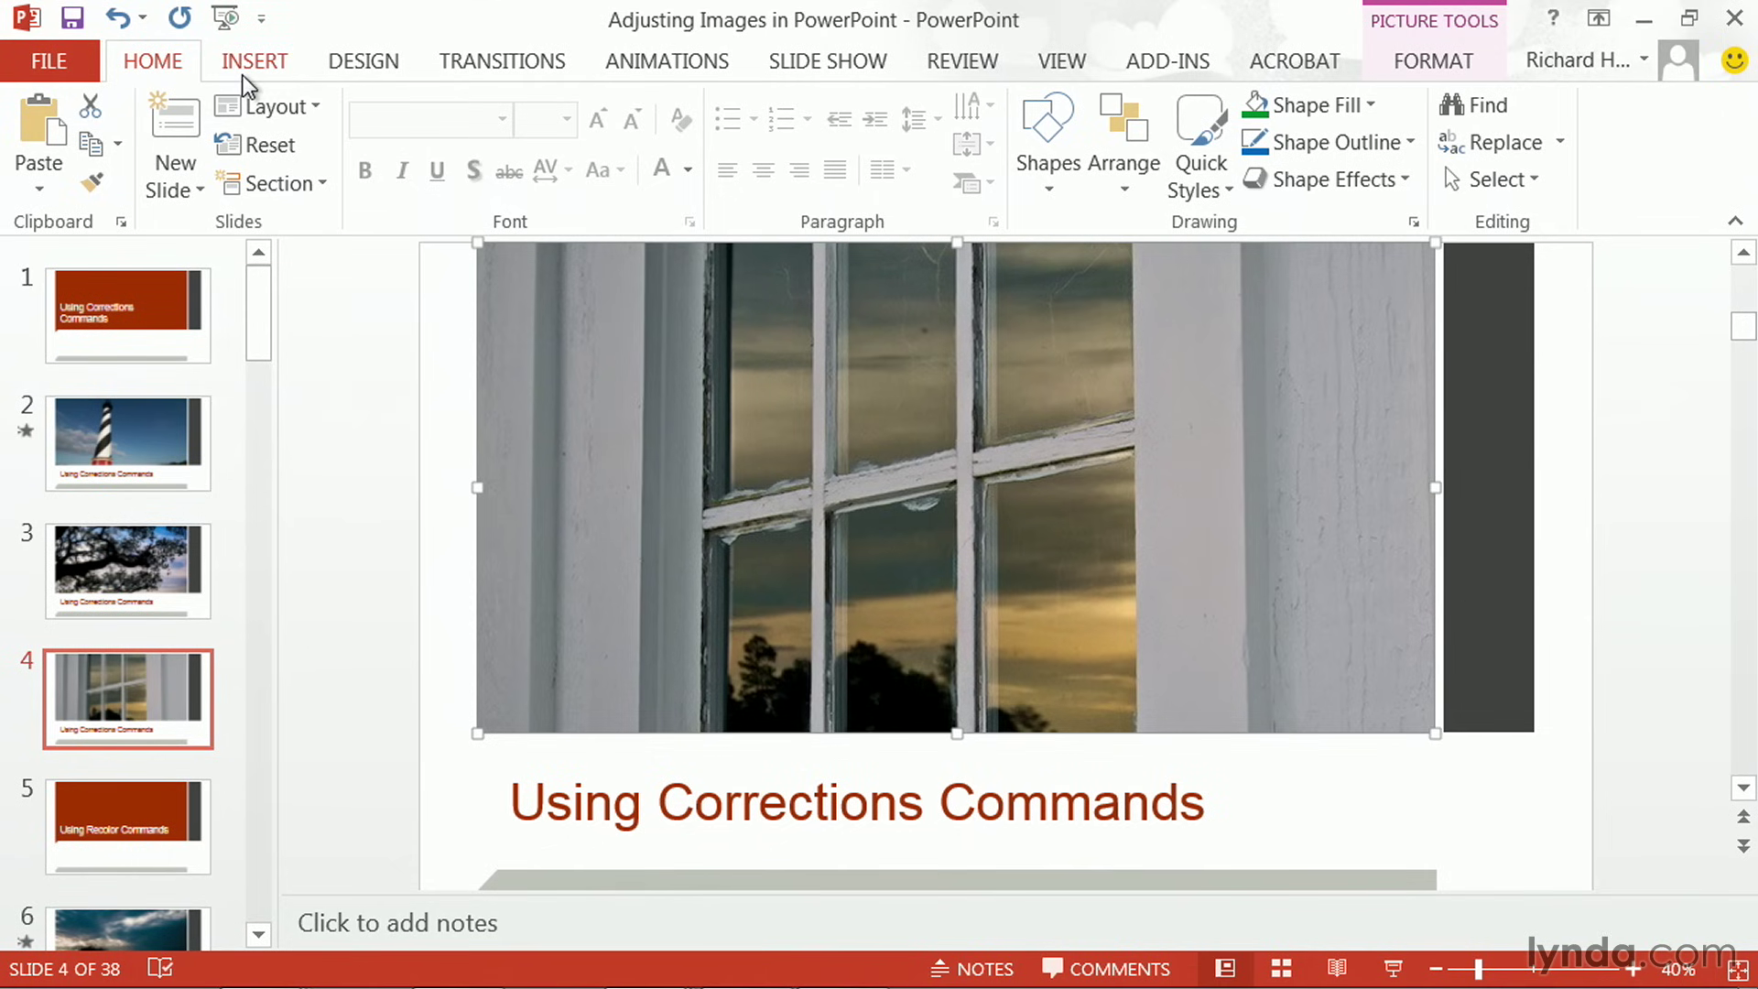
Open Picture Corrections Options for the window photo, showing Sharpness, Brightness and Contrast at 0%
left_click(1435, 65)
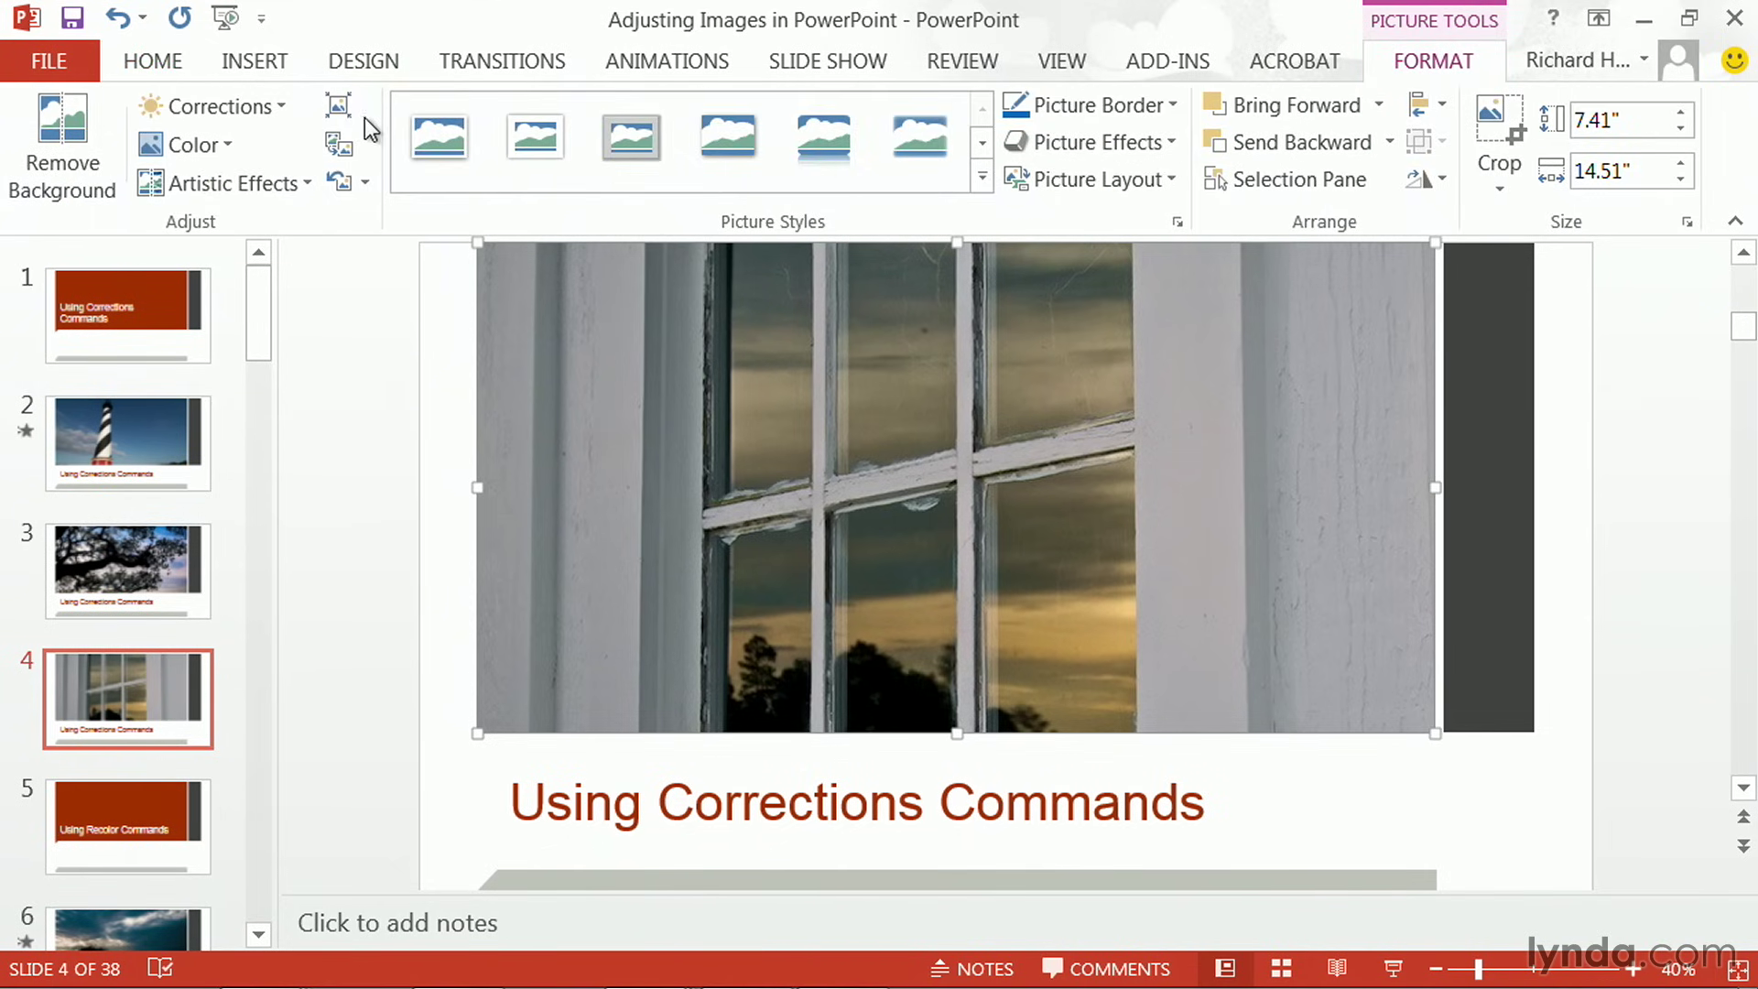
left_click(282, 106)
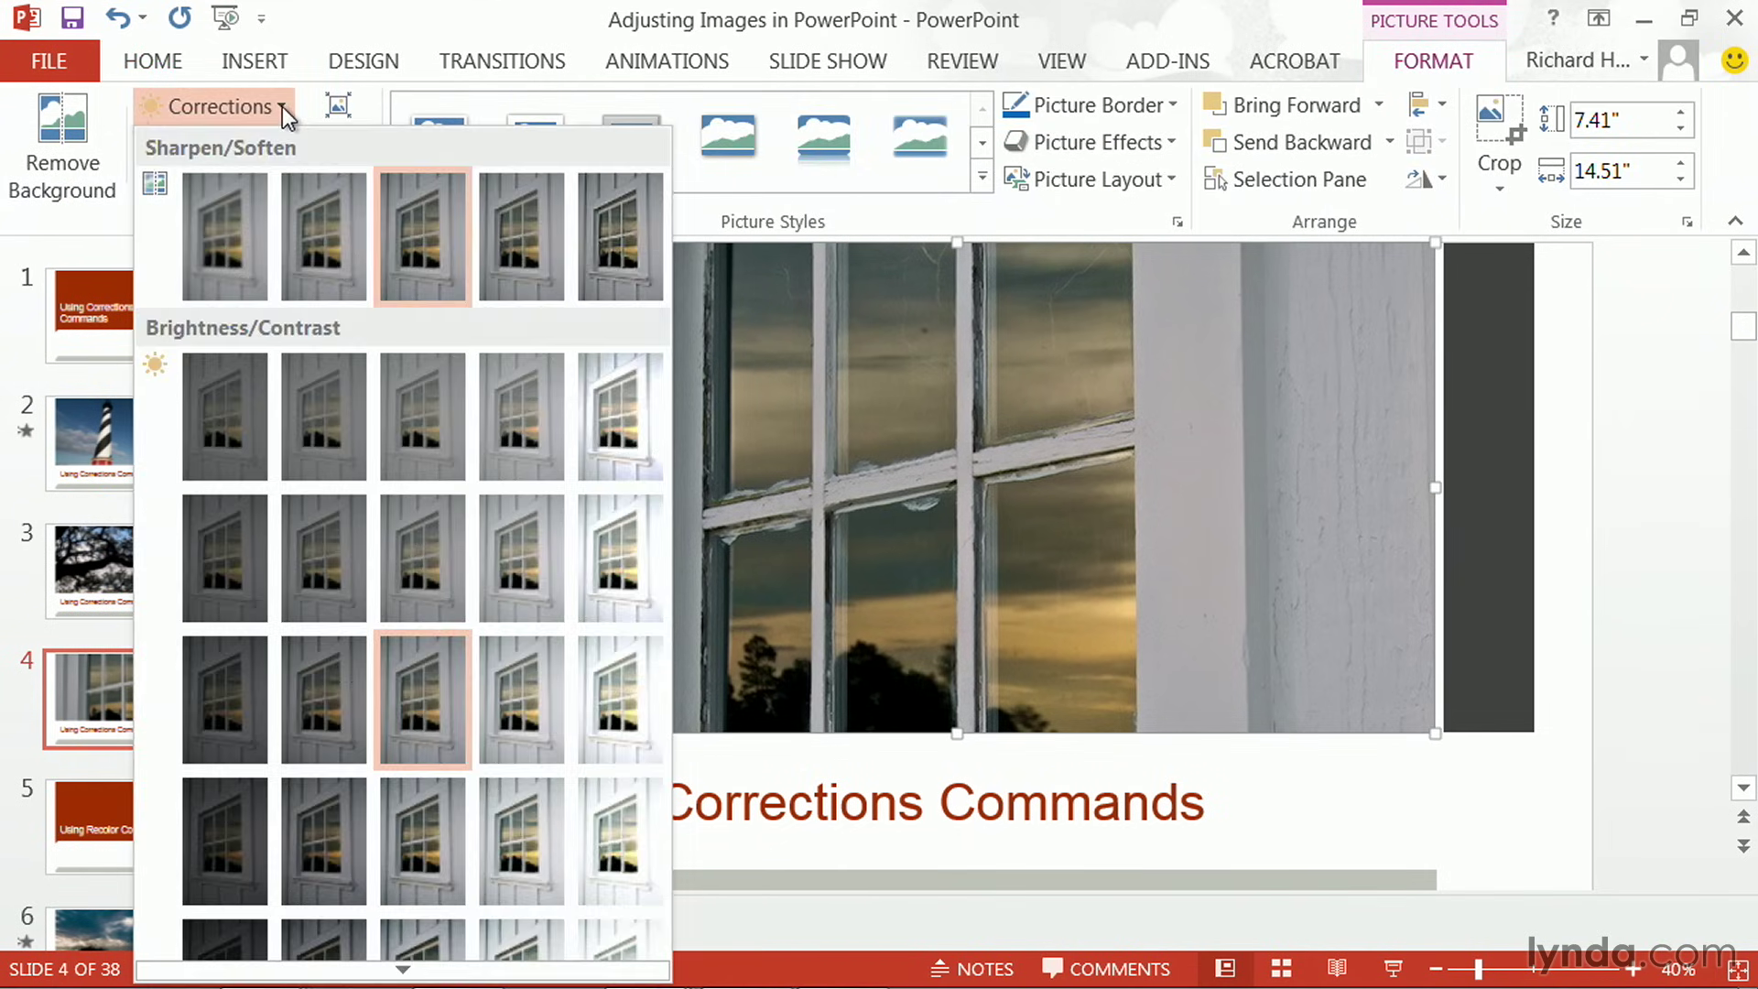
mouse_move(401, 972)
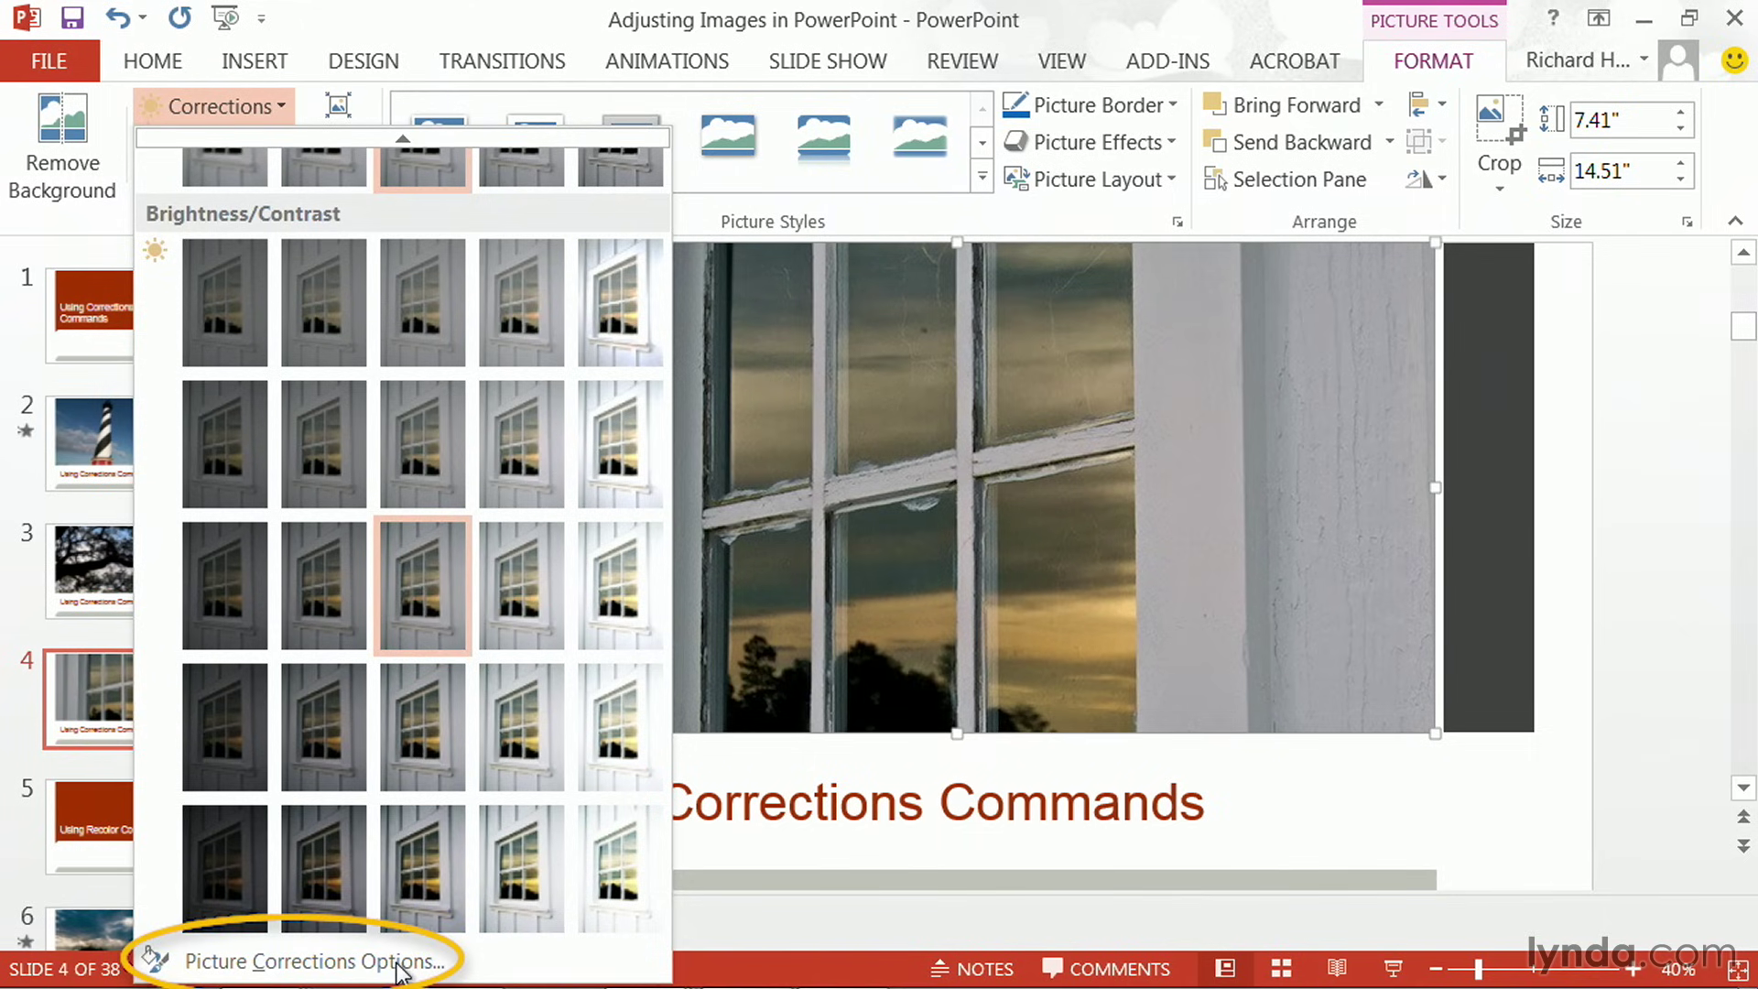
left_click(401, 961)
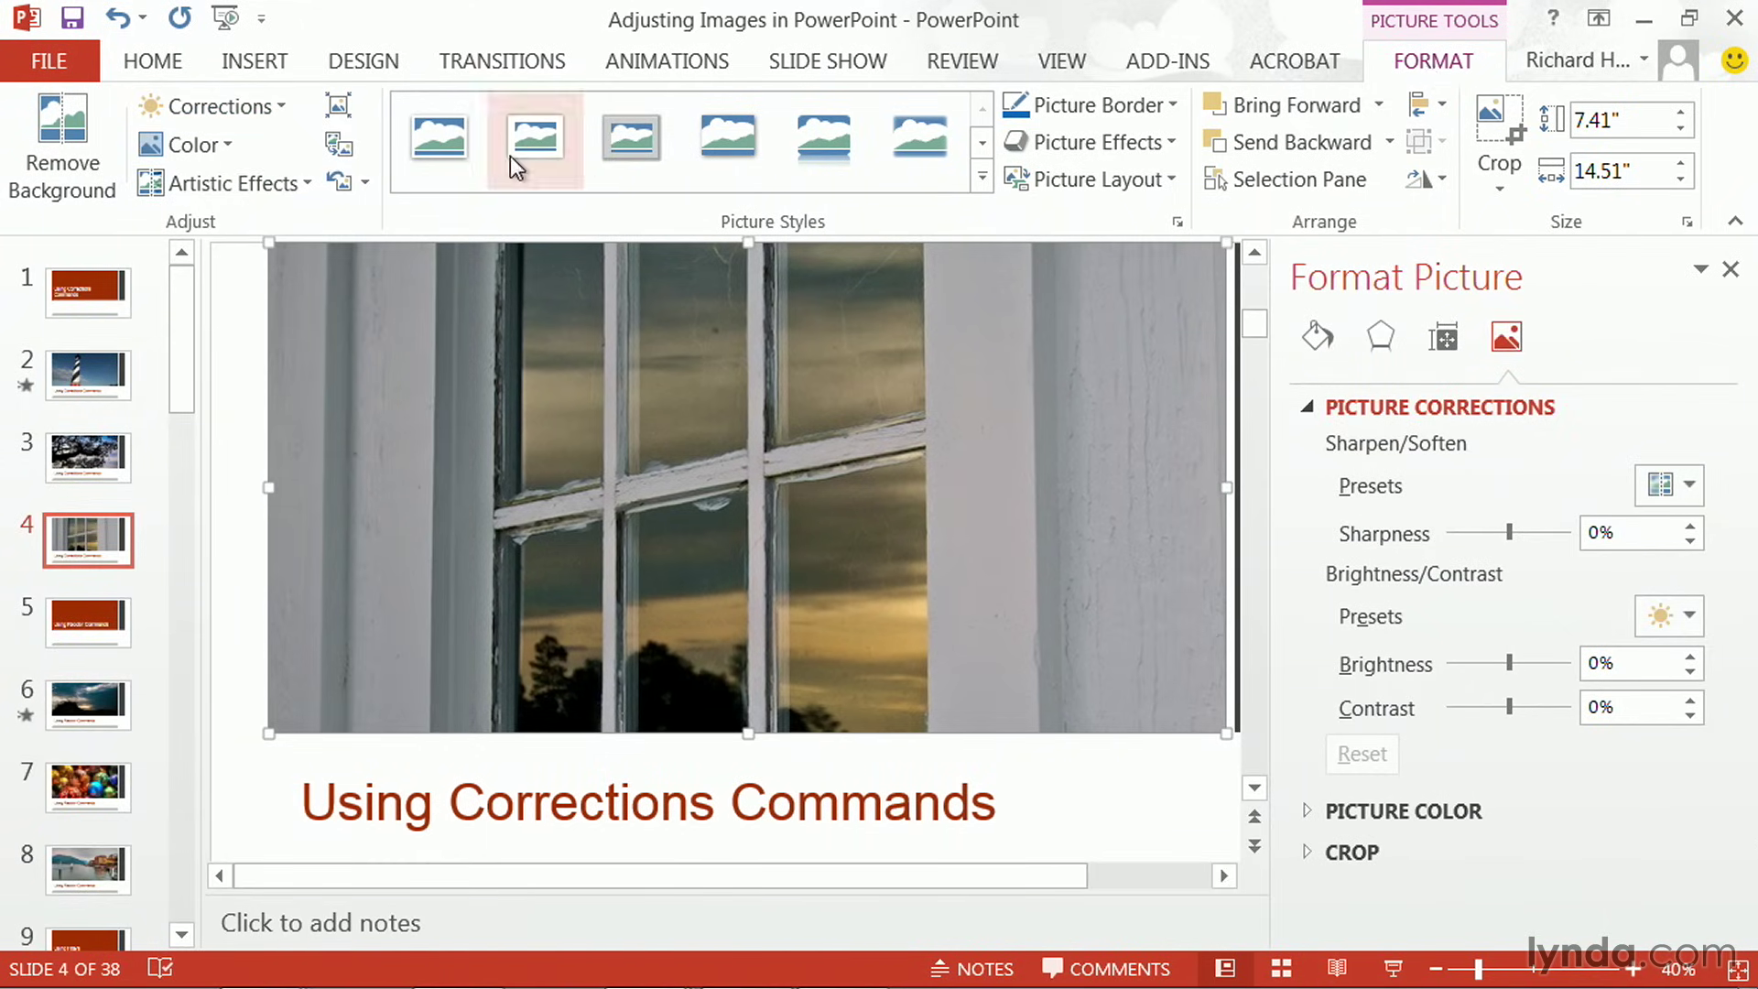
left_click(278, 107)
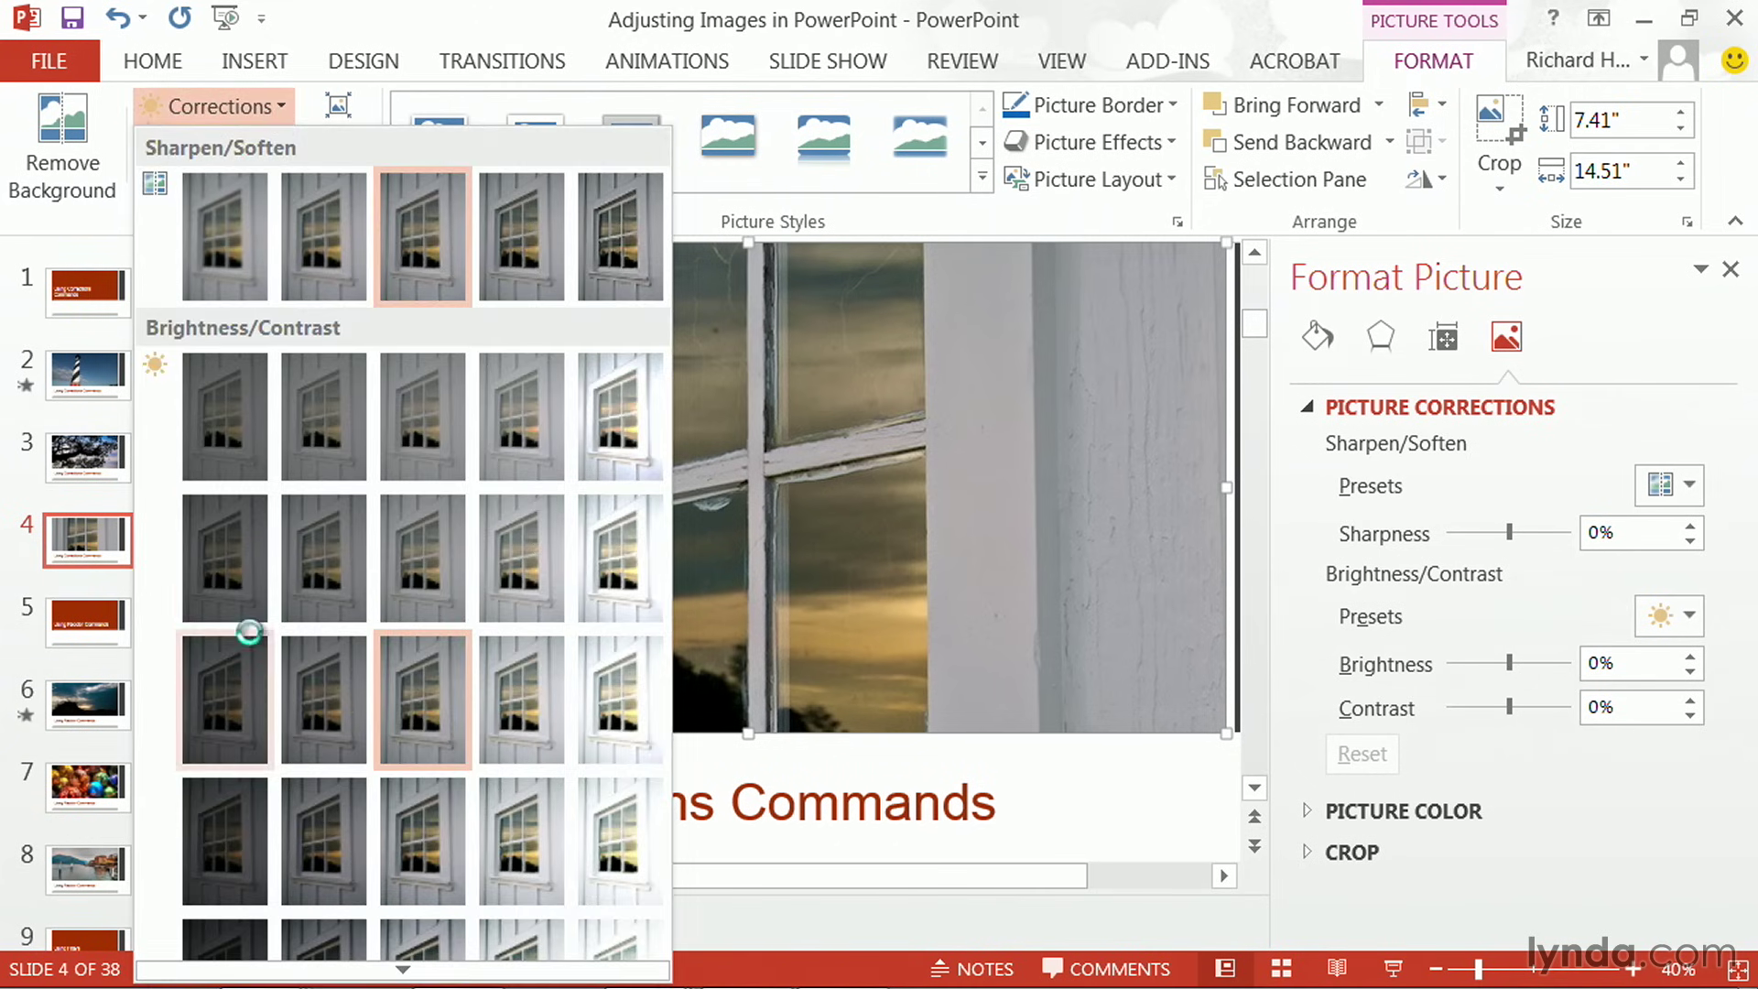
scroll(403, 972, "down", 3)
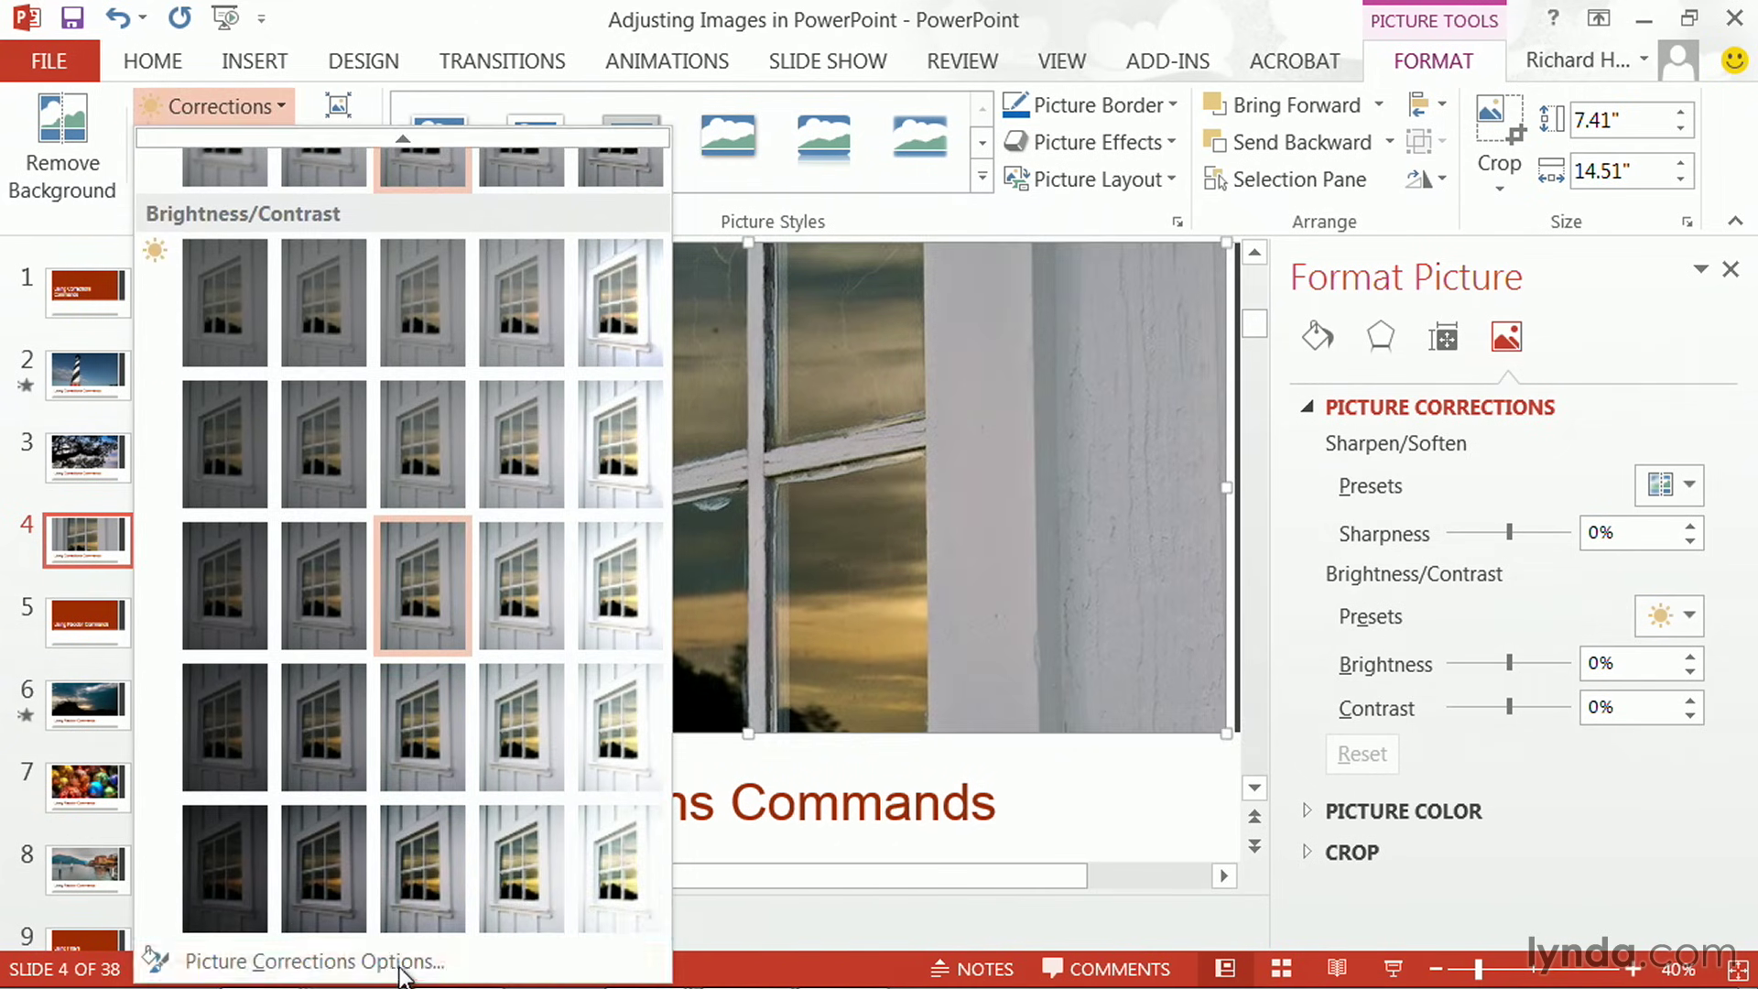
left_click(399, 958)
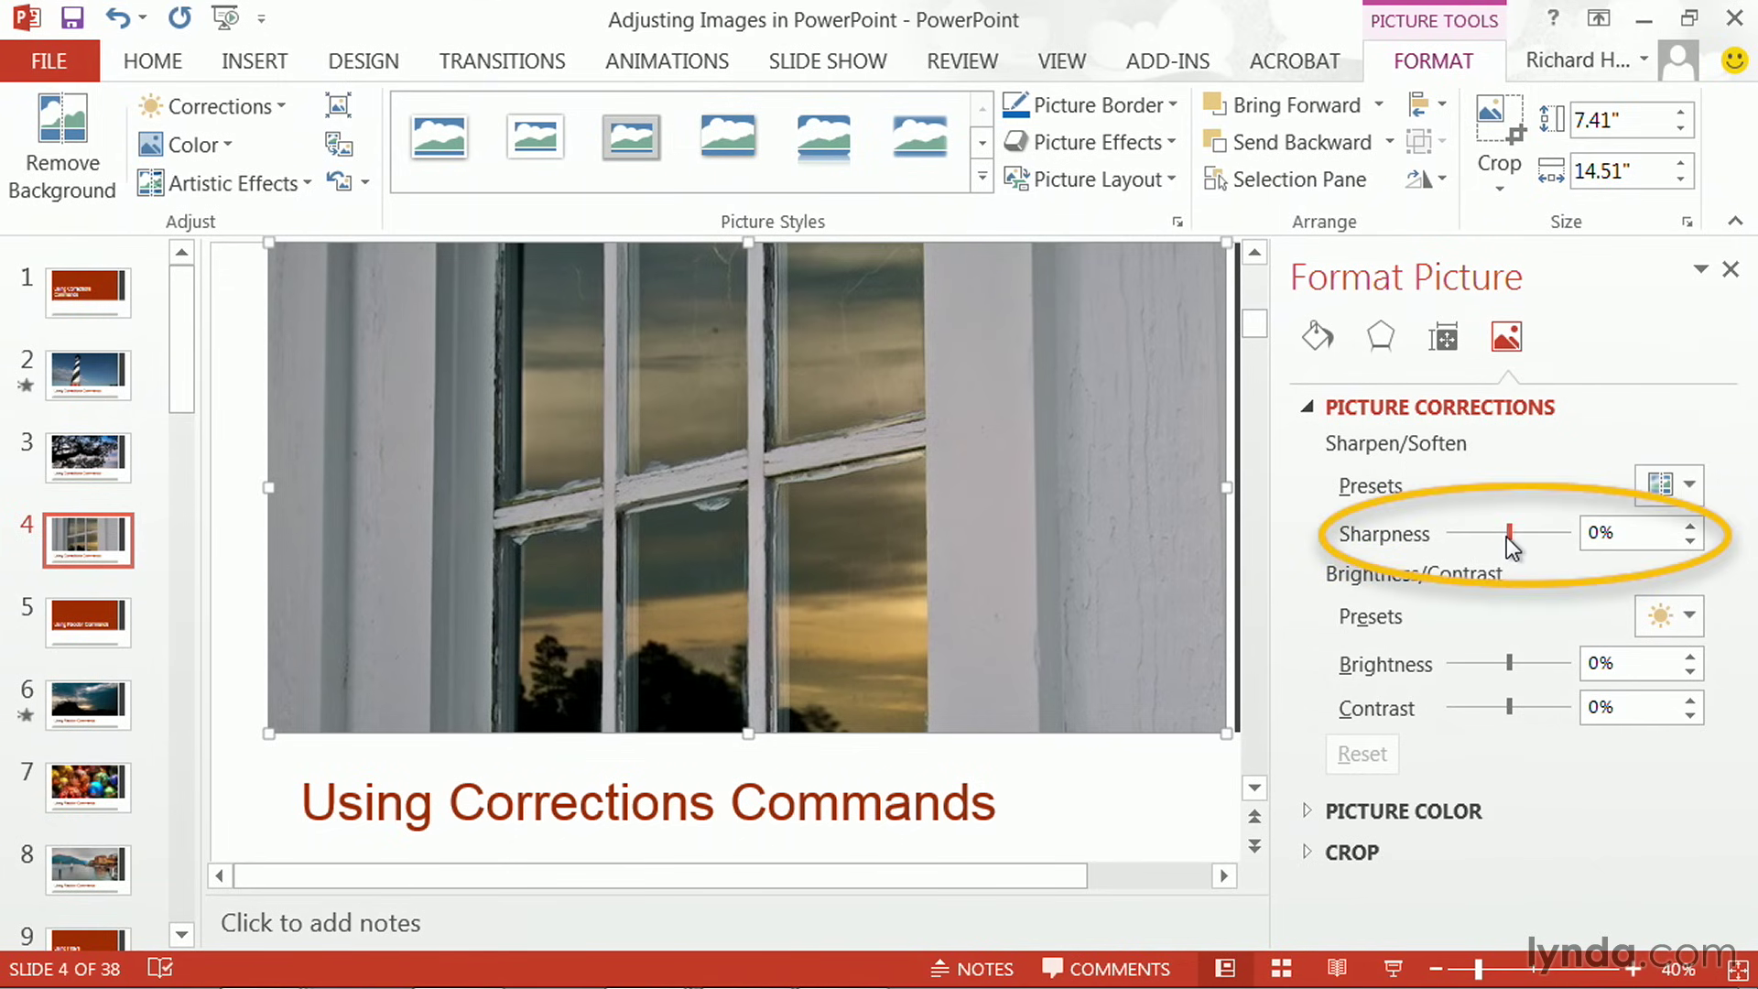
Set the window photo's Sharpness to 54%, Brightness to 12% and Contrast to 30%
mouse_move(1514, 534)
left_mouse_down()
mouse_move(1570, 549)
mouse_move(1524, 549)
mouse_move(1540, 540)
left_mouse_up()
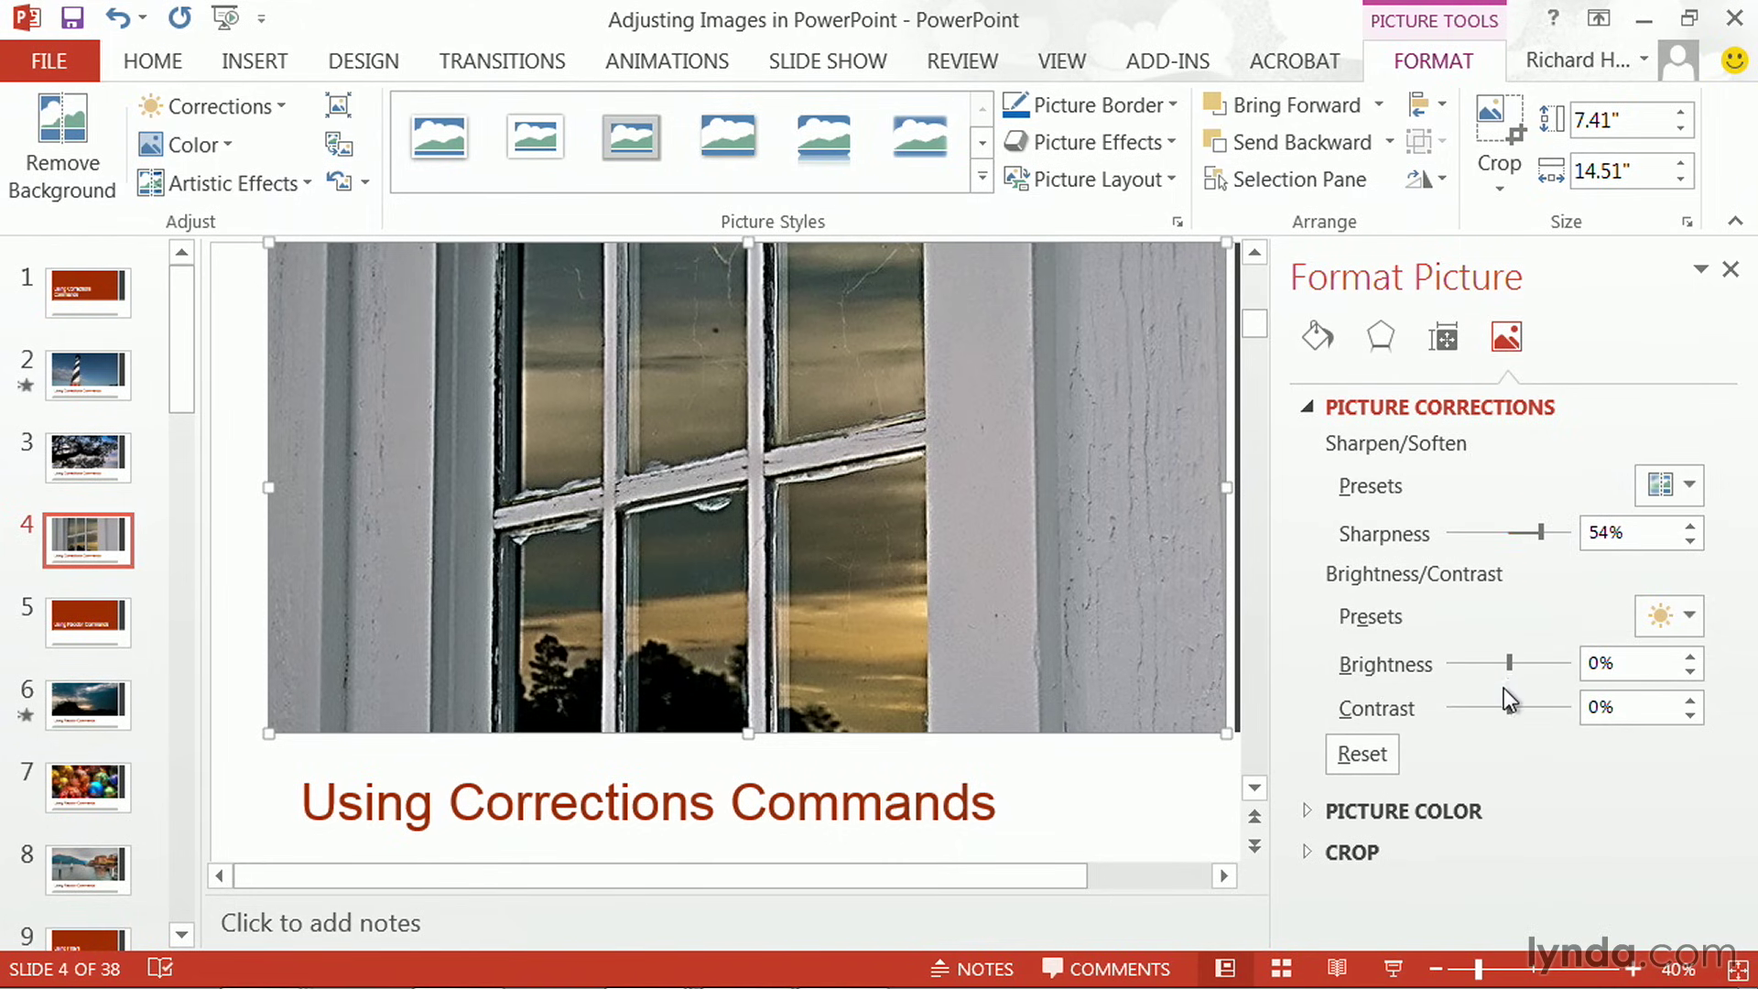
left_click_drag(1507, 705, 1517, 664)
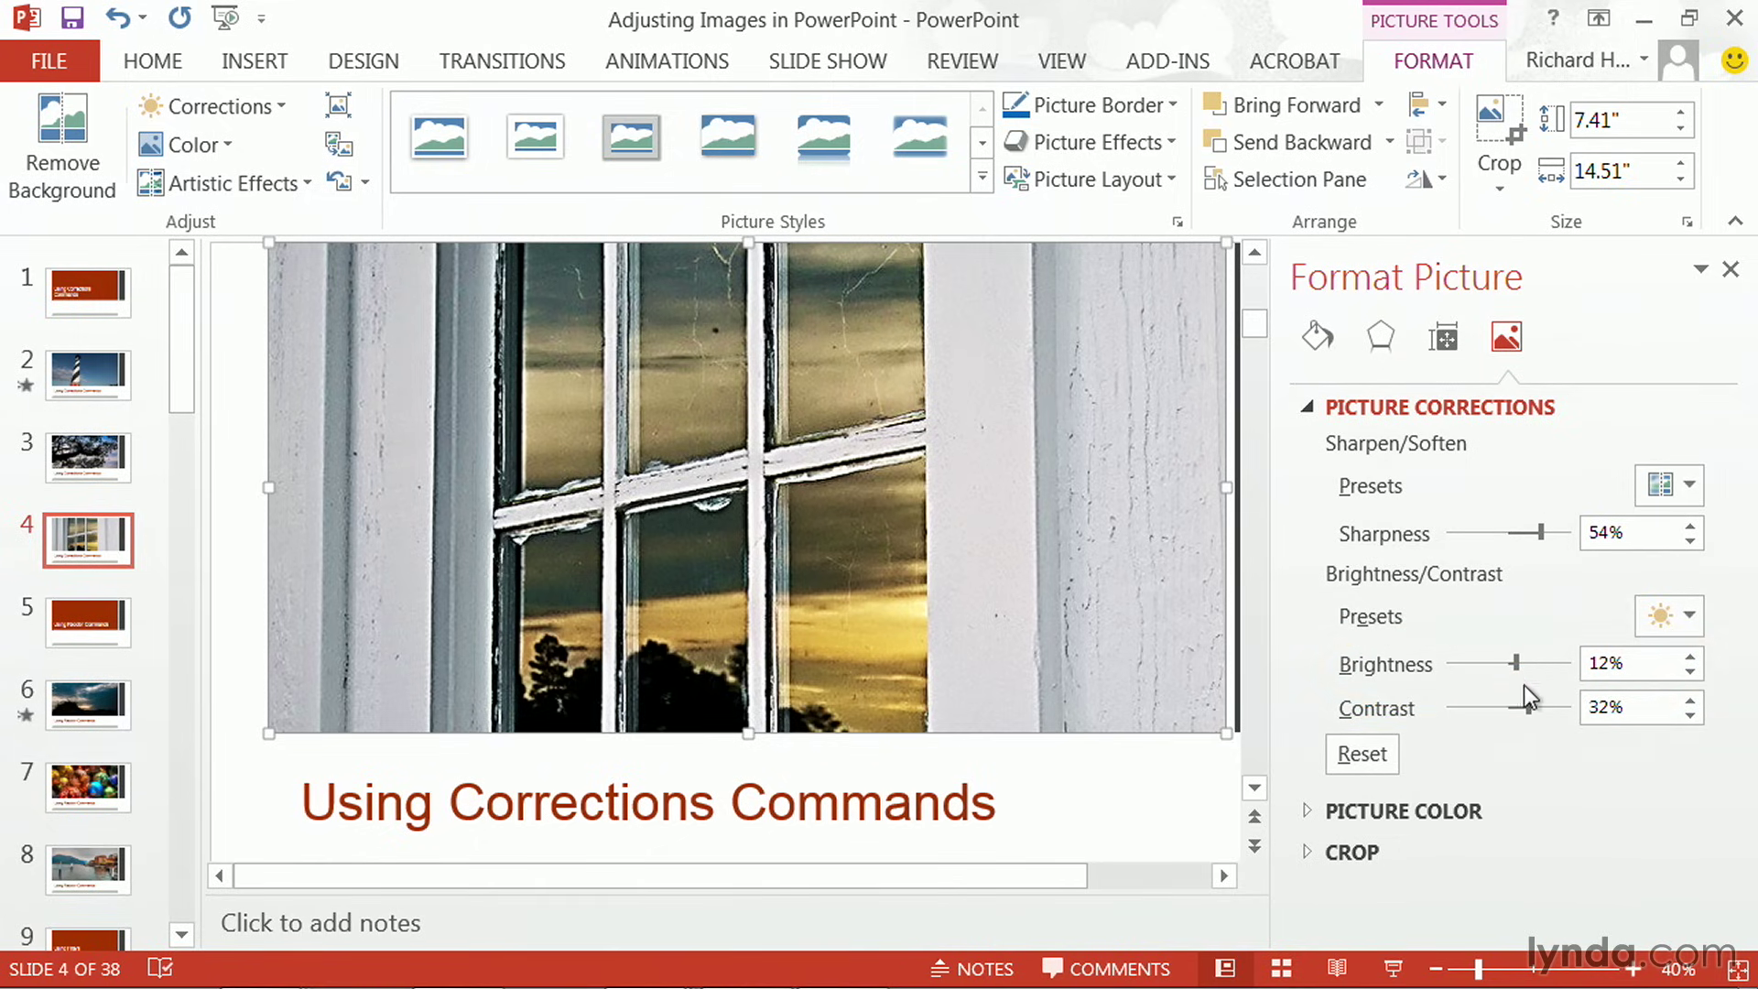
left_click_drag(1527, 709, 1527, 710)
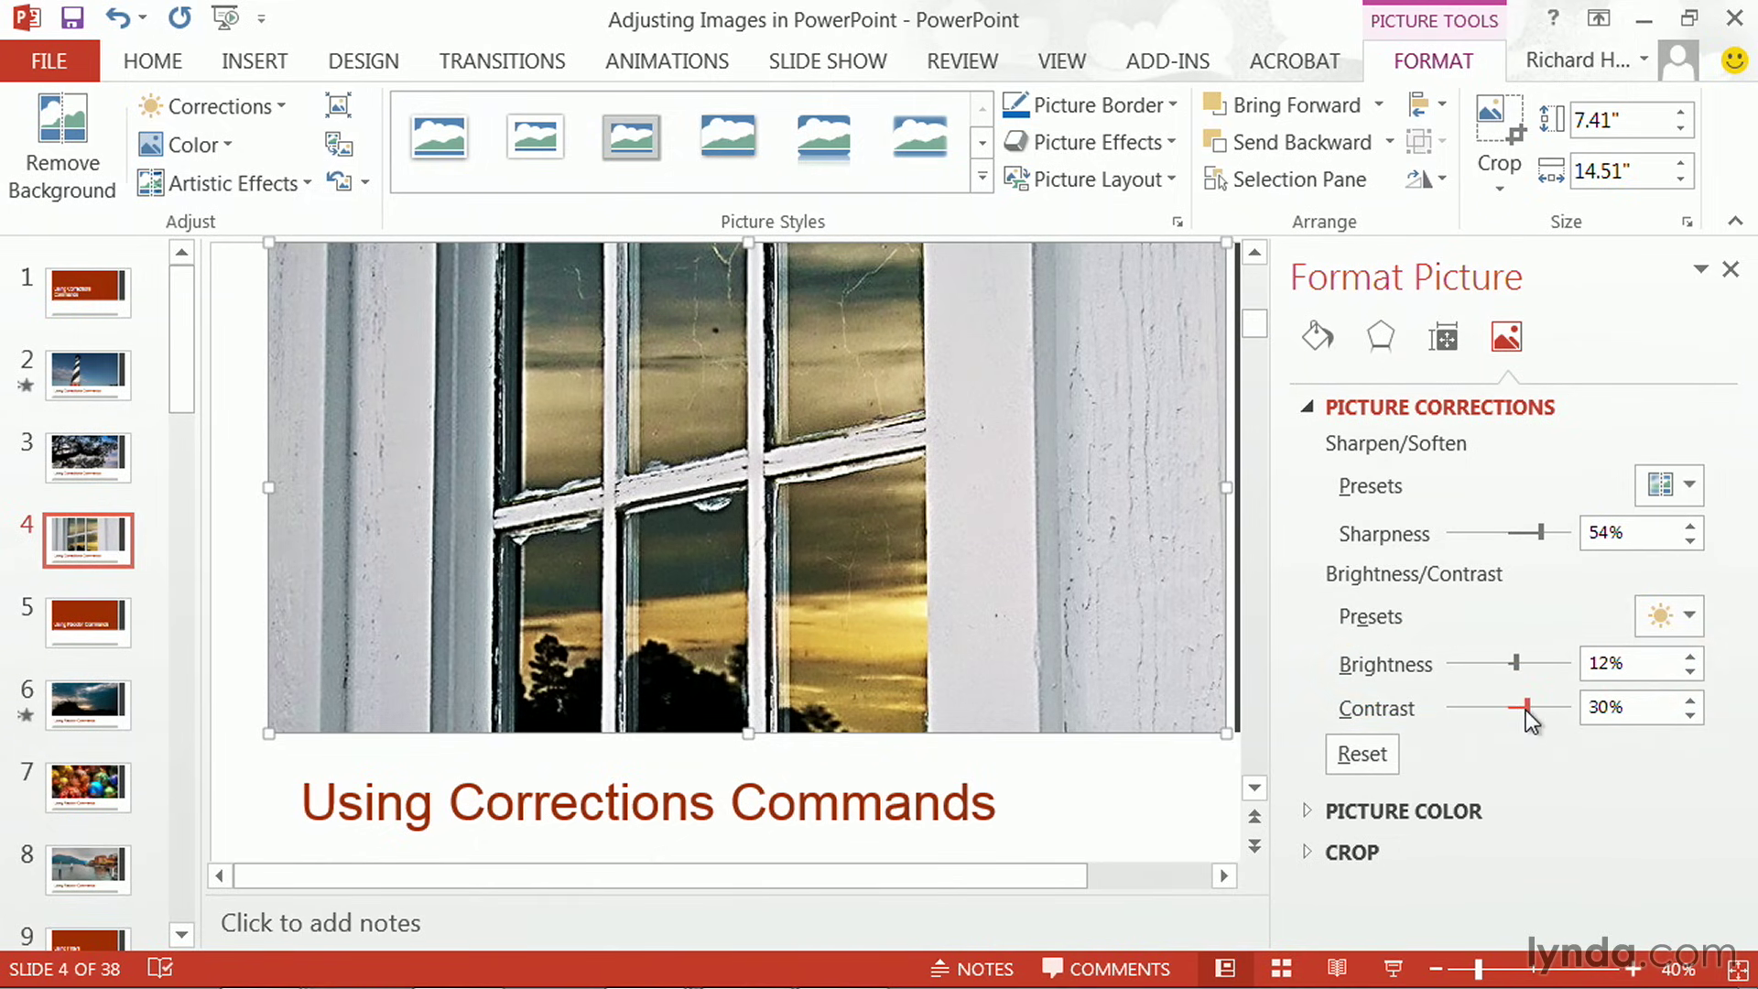
left_click(1304, 812)
Raise the window photo's Saturation to 142% and close the Format Picture pane
left_click_drag(1727, 674, 1730, 834)
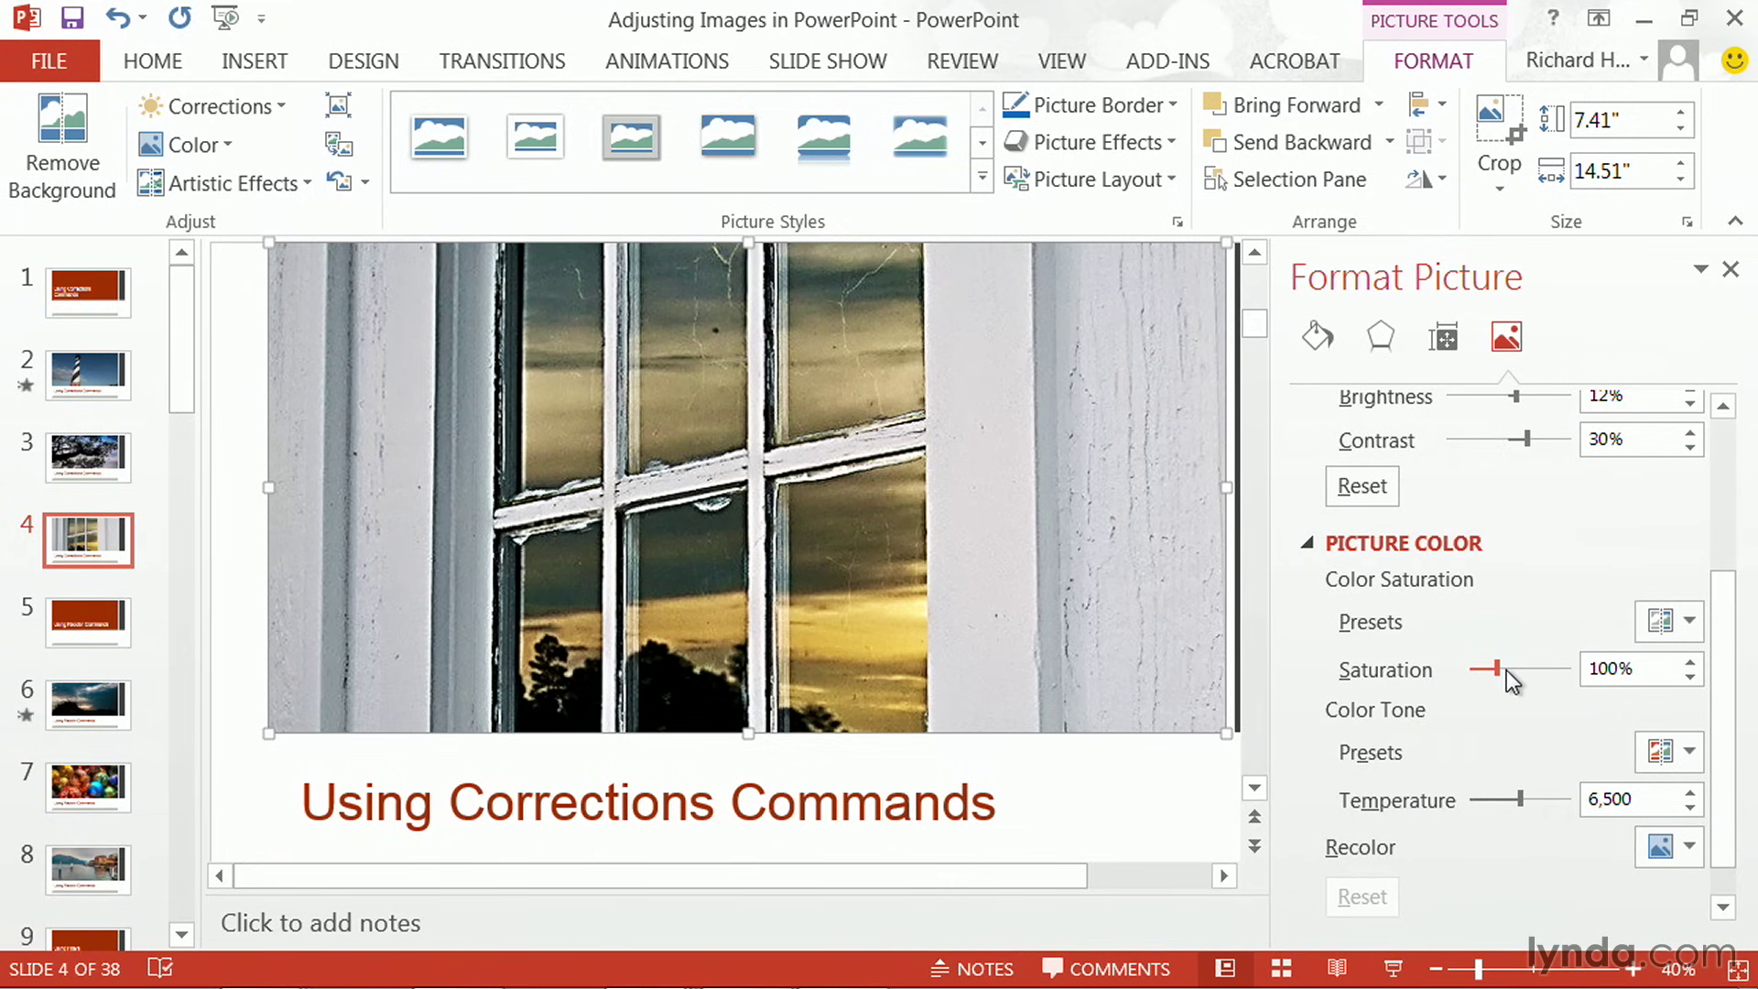
left_click_drag(1507, 670, 1532, 674)
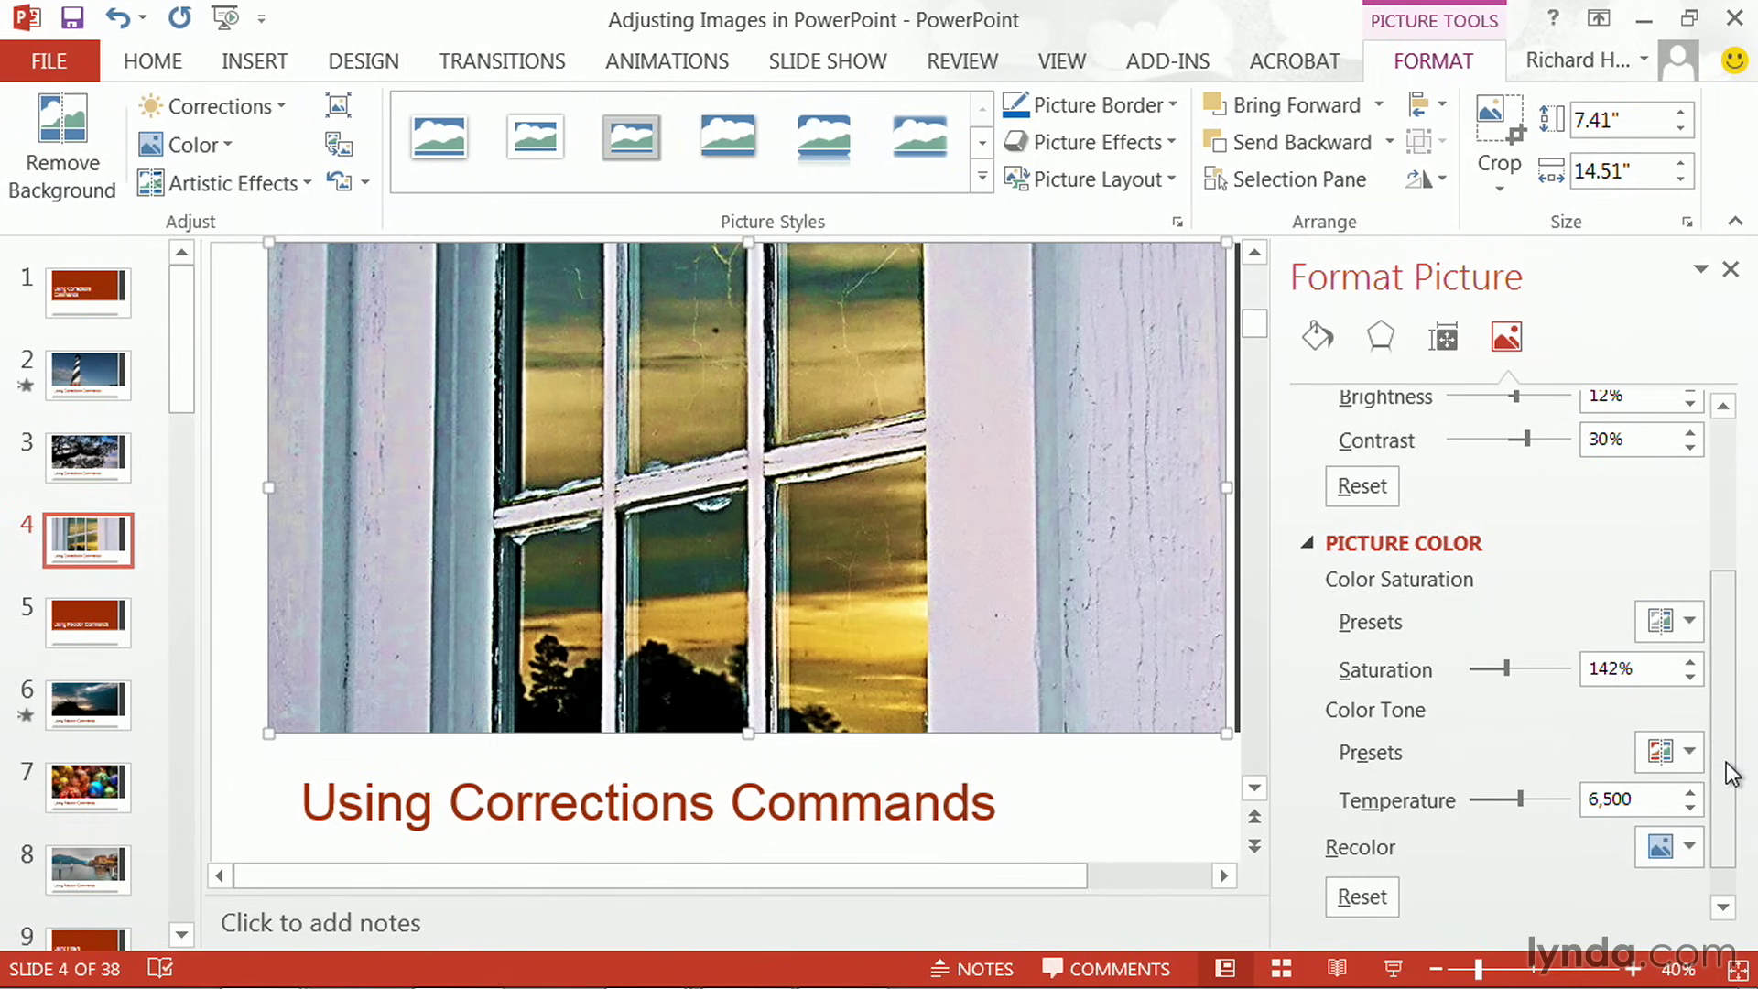
left_click_drag(1731, 774, 1731, 560)
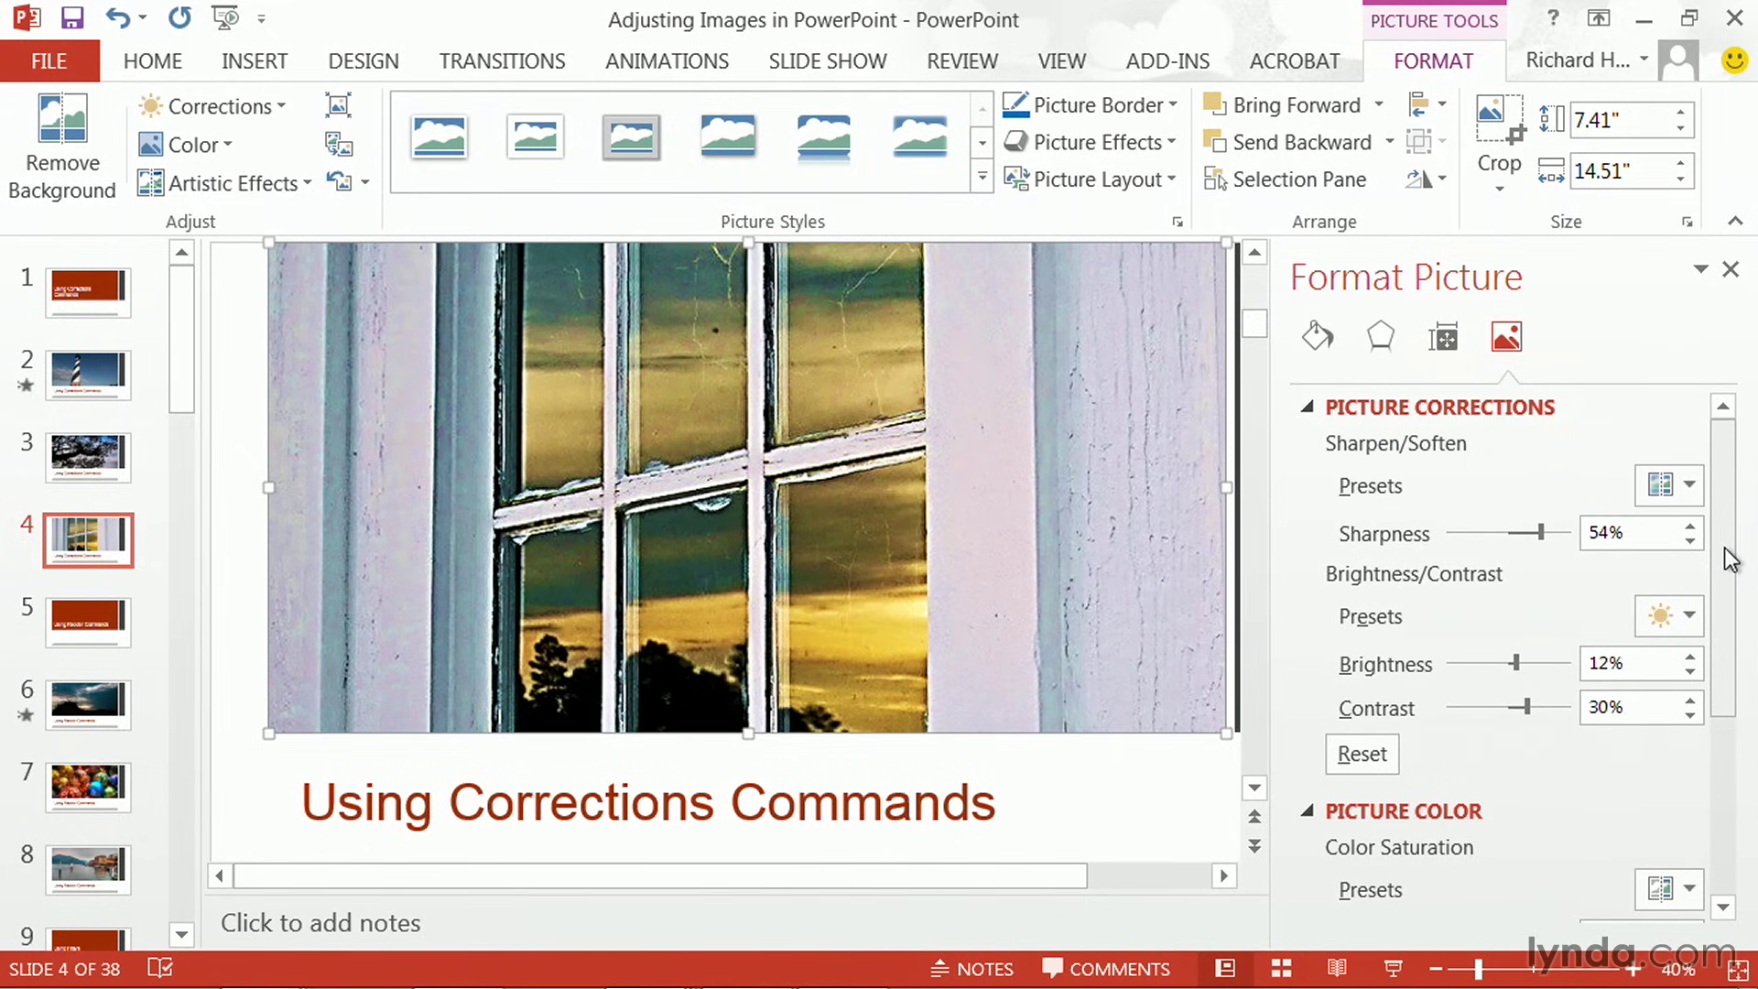
left_click(1730, 270)
Reselect the corrected window photo and check the Corrections gallery before closing it
key("Escape")
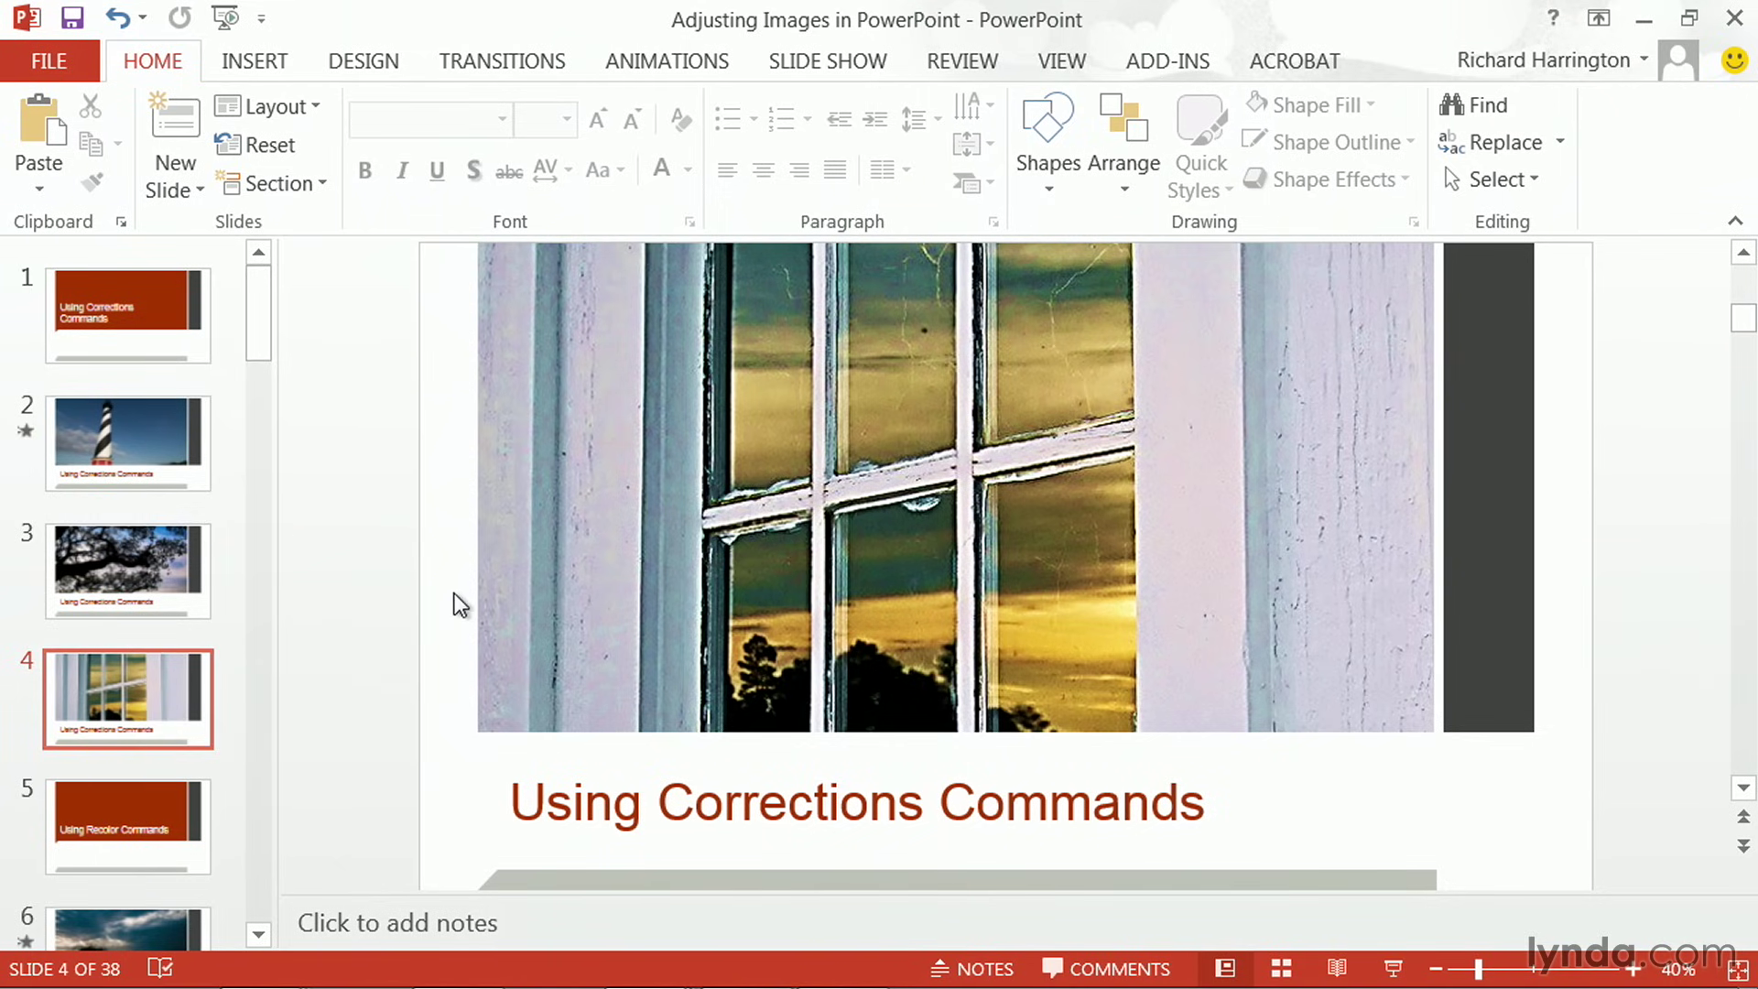
left_click(632, 587)
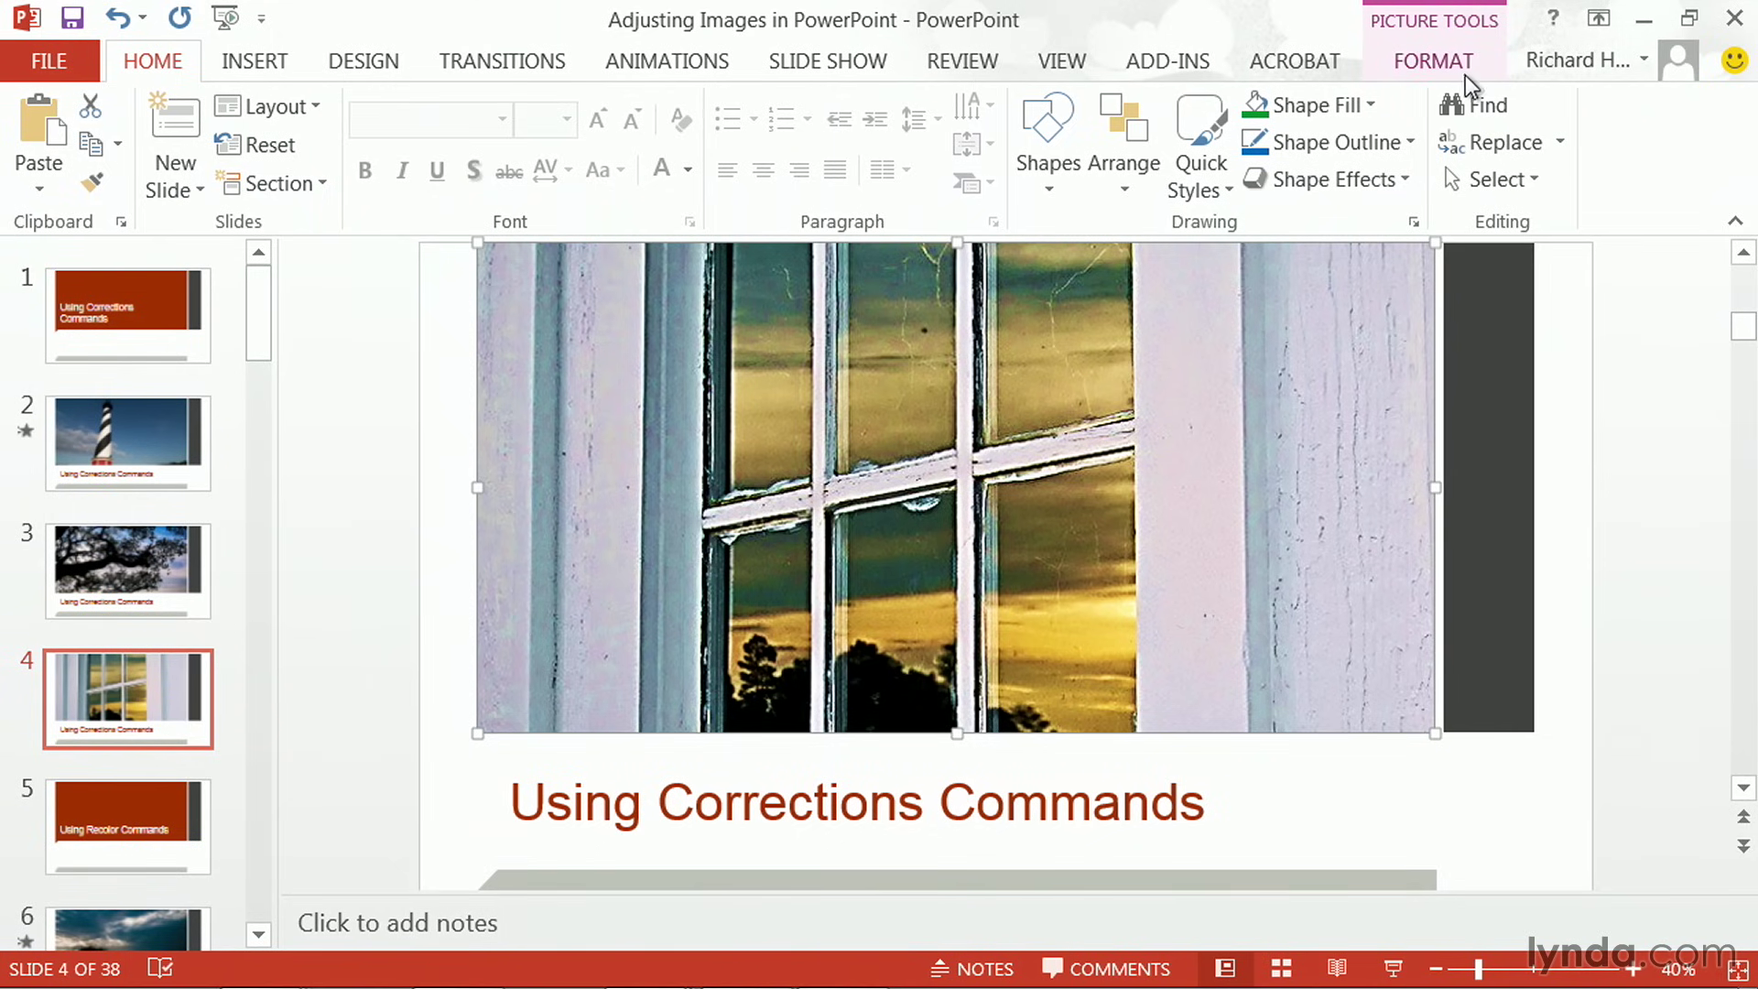
left_click(1434, 62)
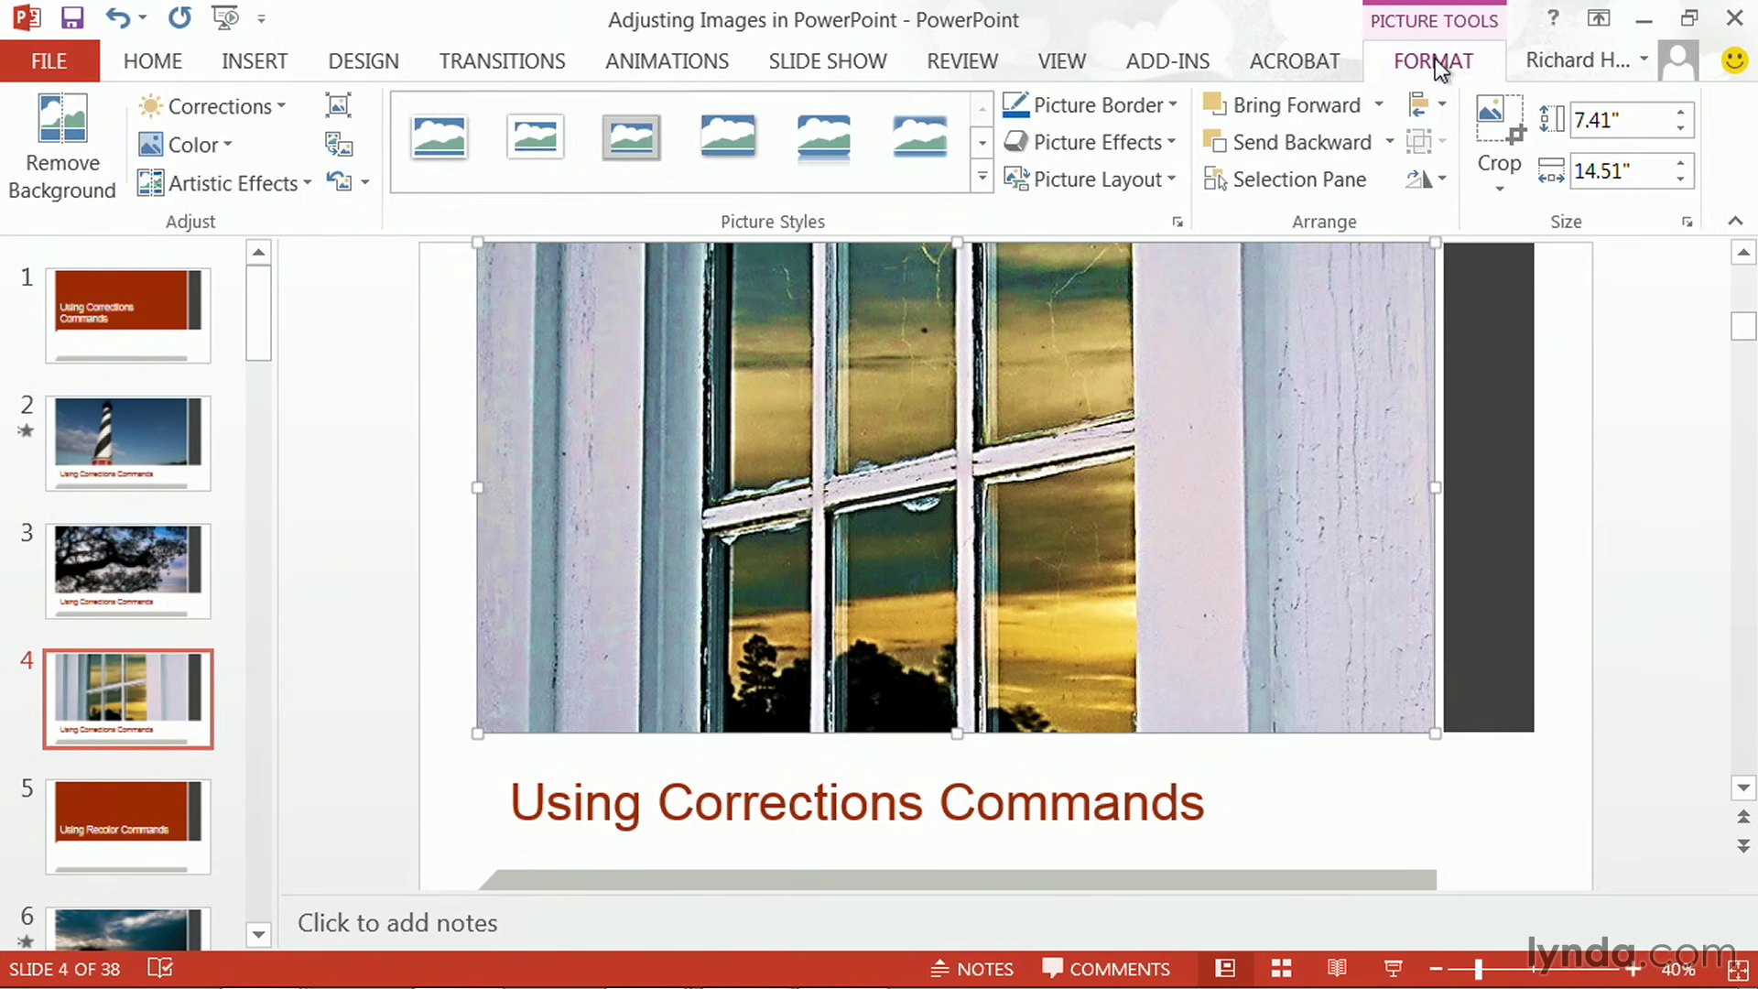
left_click(286, 109)
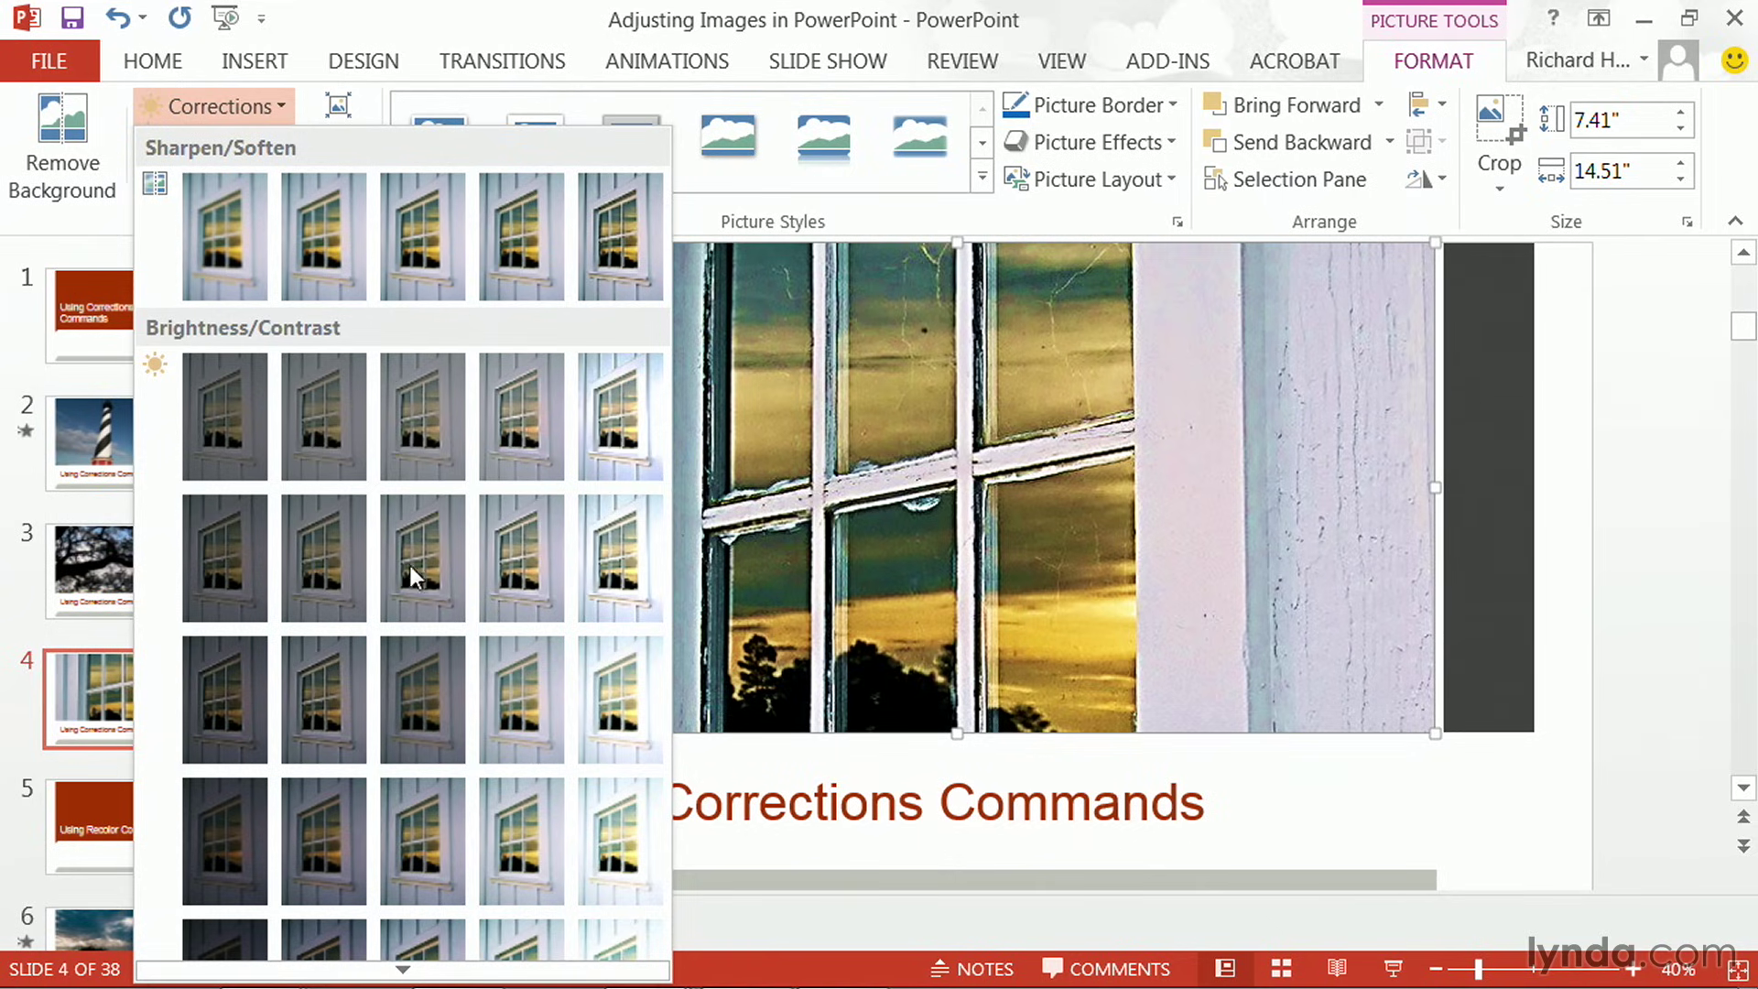
left_click(403, 969)
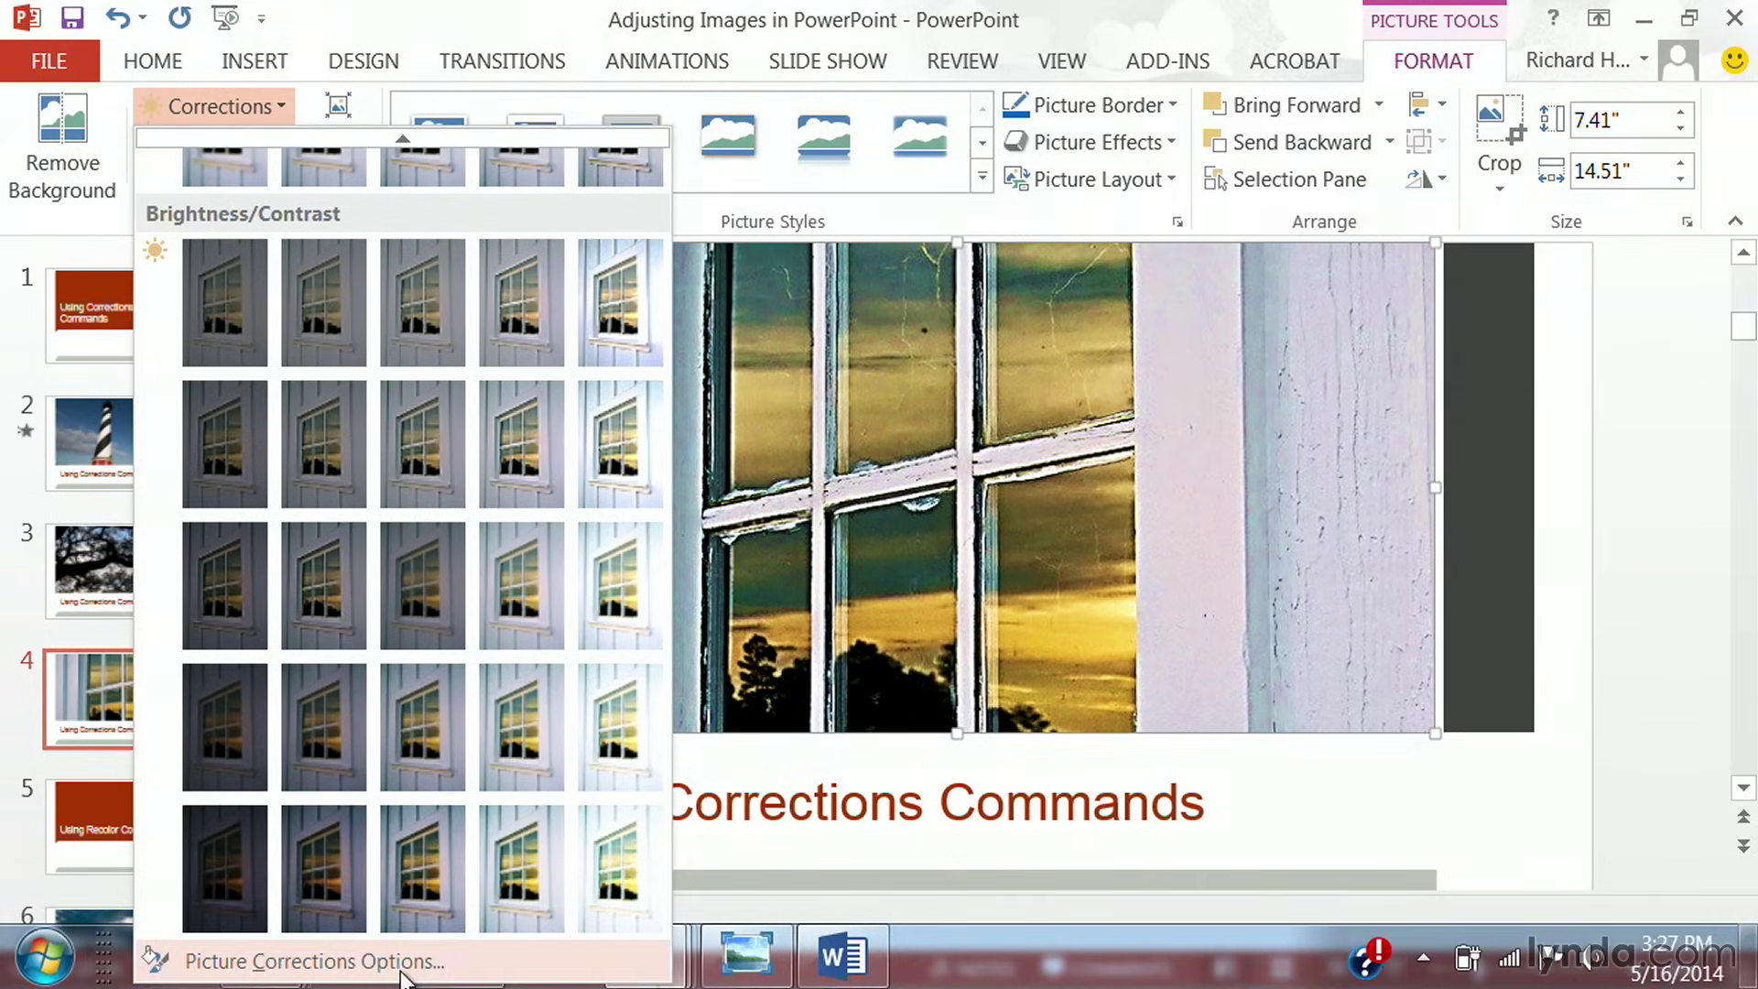
scroll(242, 133, "up", 3)
left_click(264, 100)
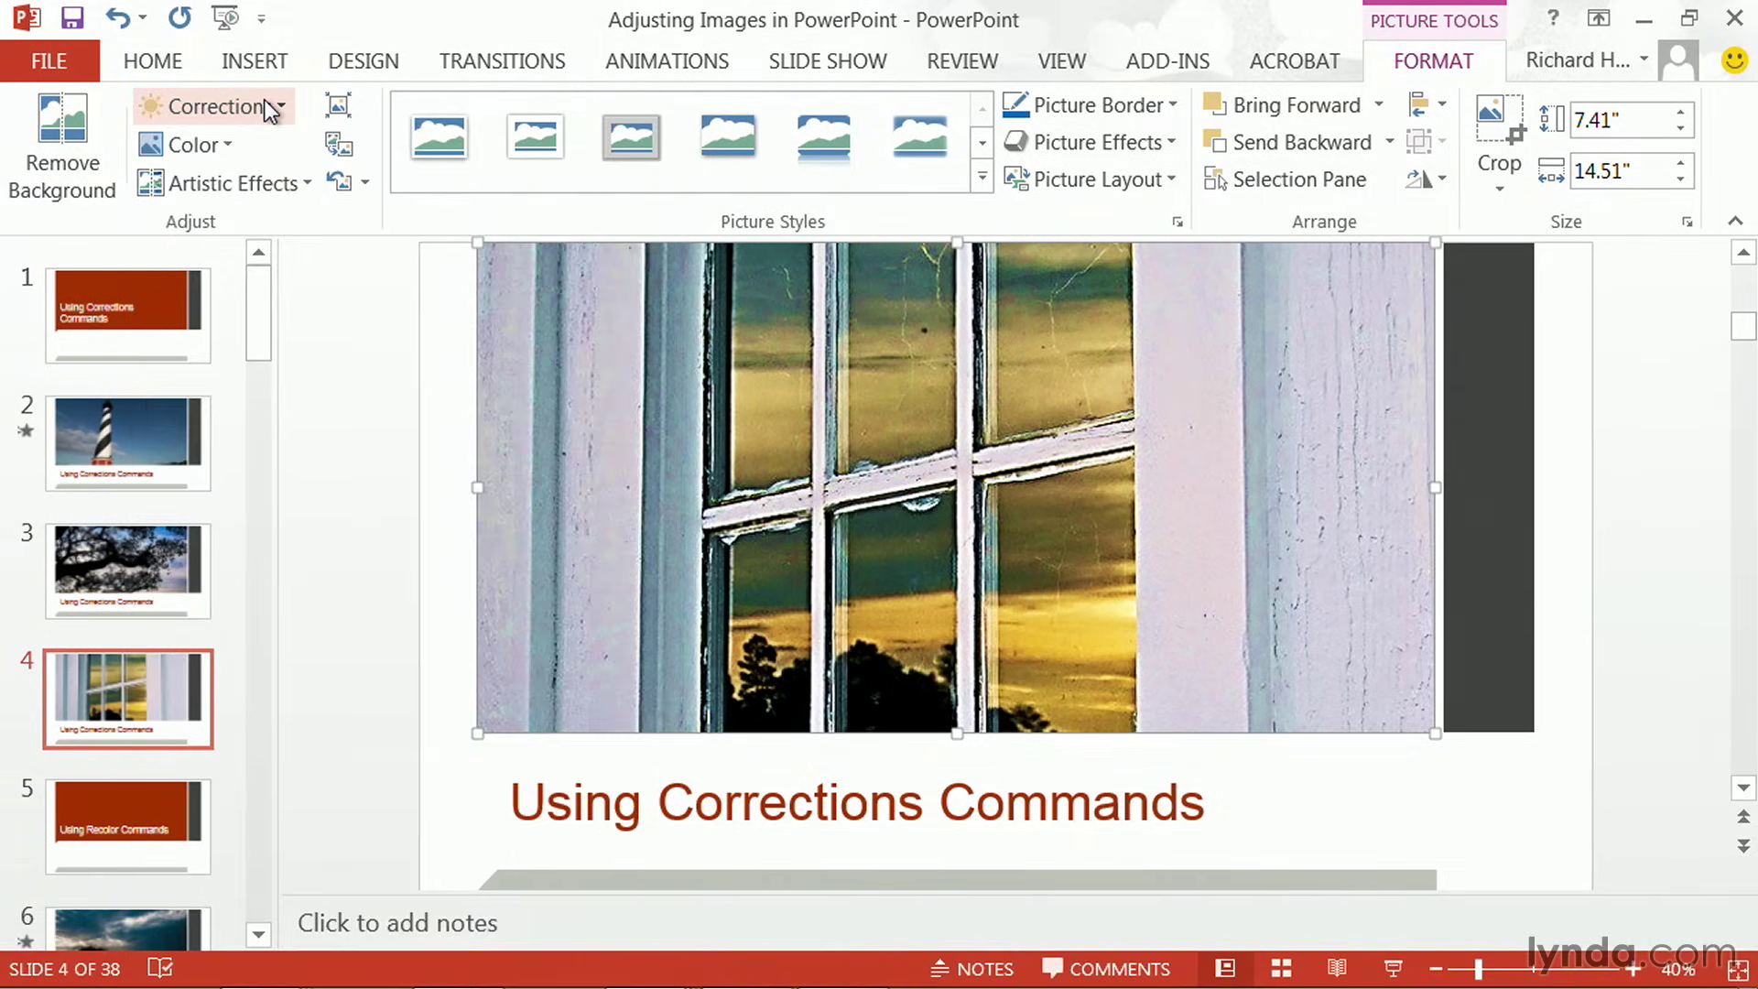